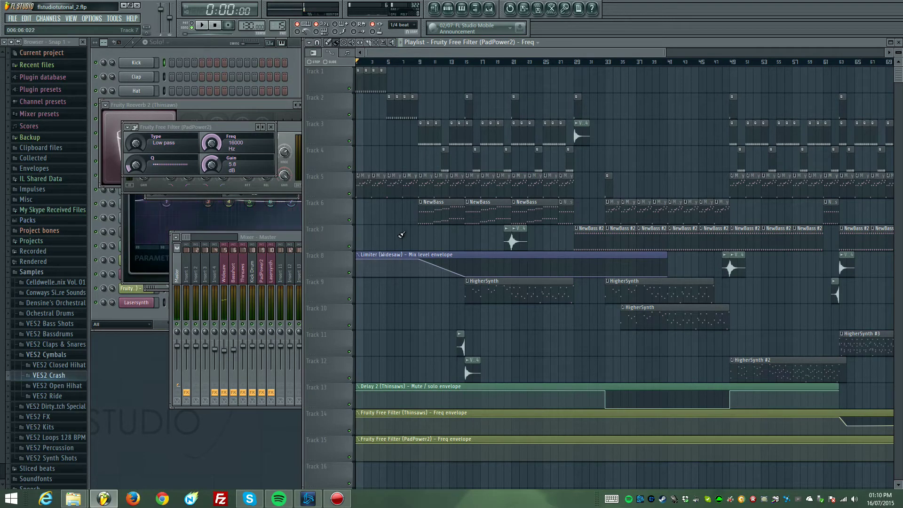
Step: Lower the Insert 1 fader in the full mixer and audition the change during playback
{"action": "left_click", "coordinate": [195, 282]}
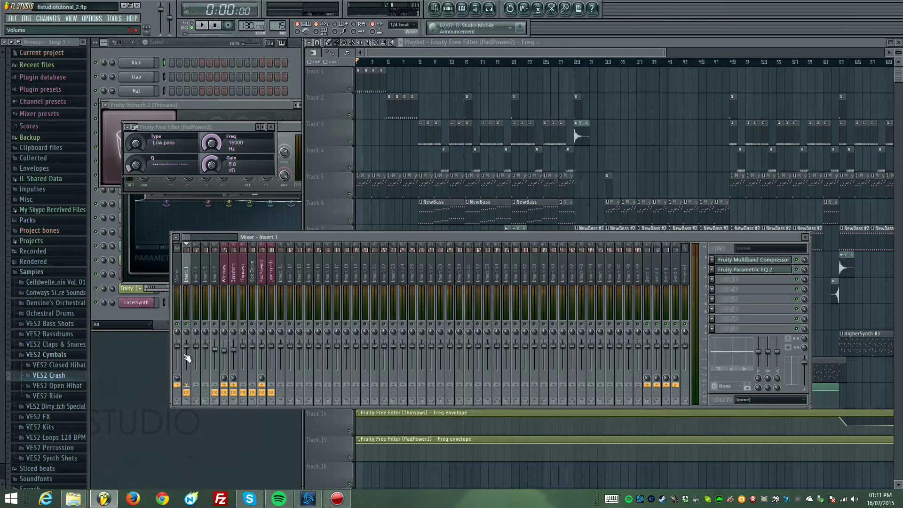
{"action": "left_click_drag", "start_coordinate": [186, 357], "coordinate": [190, 395]}
{"action": "key", "text": "space"}
{"action": "left_click_drag", "start_coordinate": [186, 368], "coordinate": [186, 352]}
{"action": "key", "text": "space"}
Step: Pull down the 148 Hz band in Insert 1's Fruity Parametric EQ 2
{"action": "left_click", "coordinate": [742, 271]}
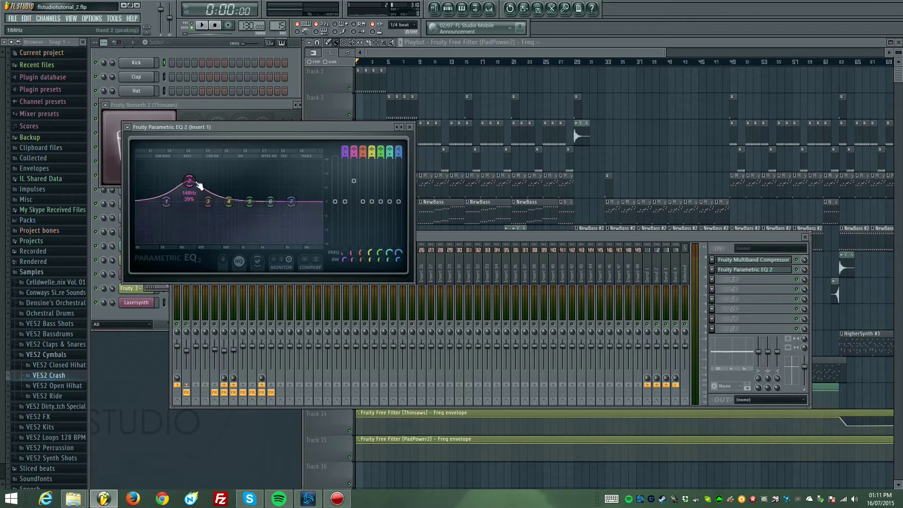
{"action": "left_click_drag", "start_coordinate": [198, 185], "coordinate": [195, 189]}
{"action": "left_click", "coordinate": [410, 127]}
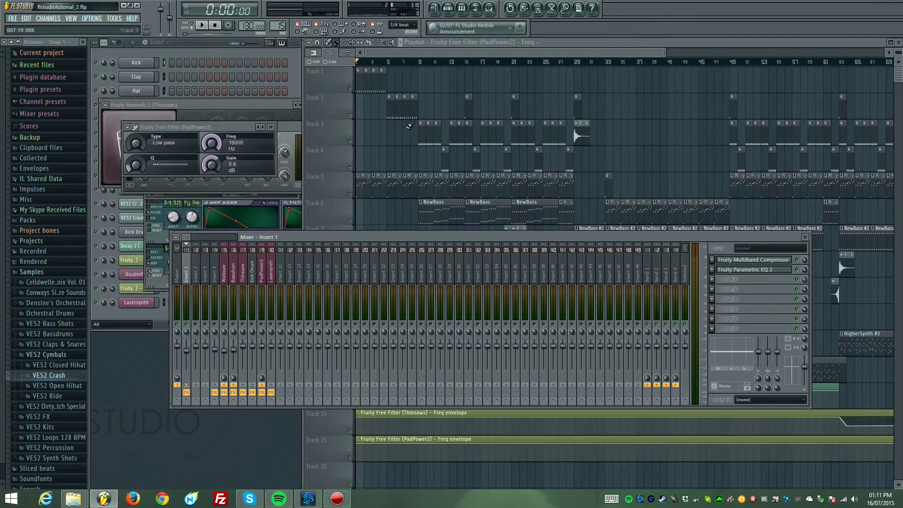
Step: Audition the song through Insert 1's Fruity Multiband Compressor and bring it to the front
{"action": "left_click", "coordinate": [762, 262]}
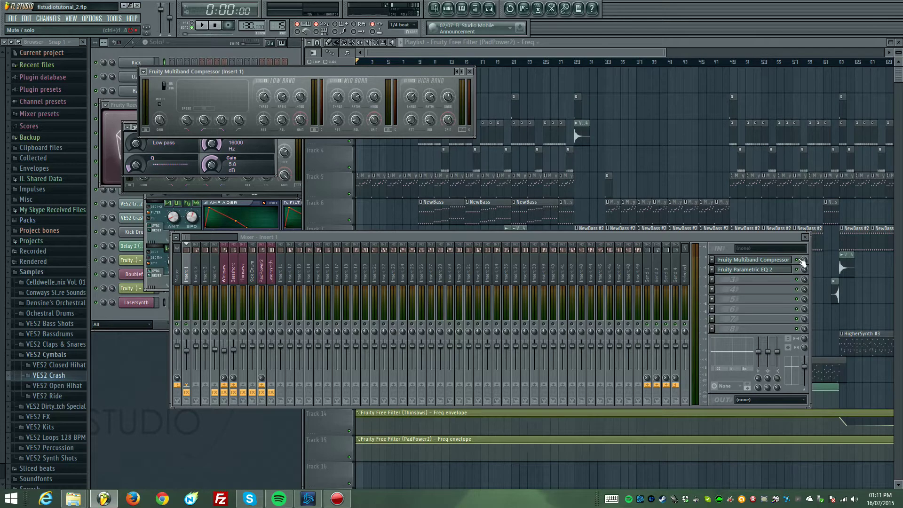
{"action": "key", "text": "space"}
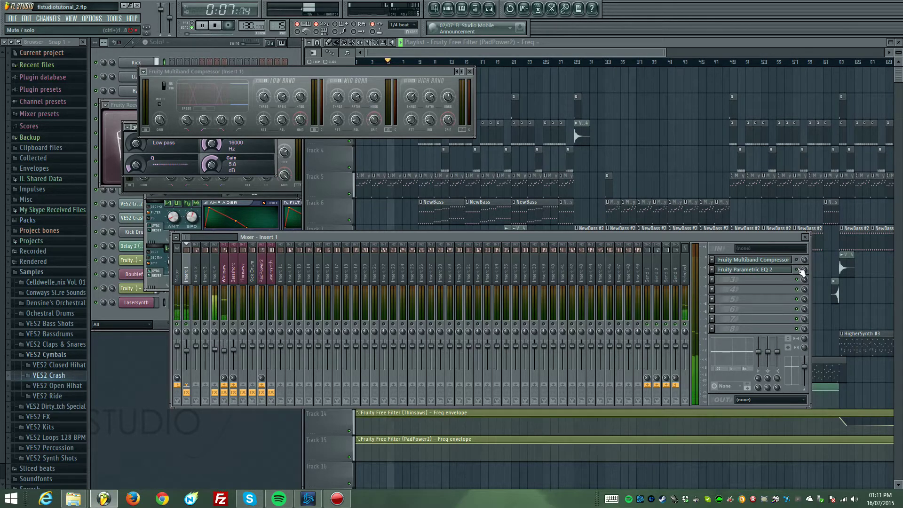
{"action": "key", "text": "space"}
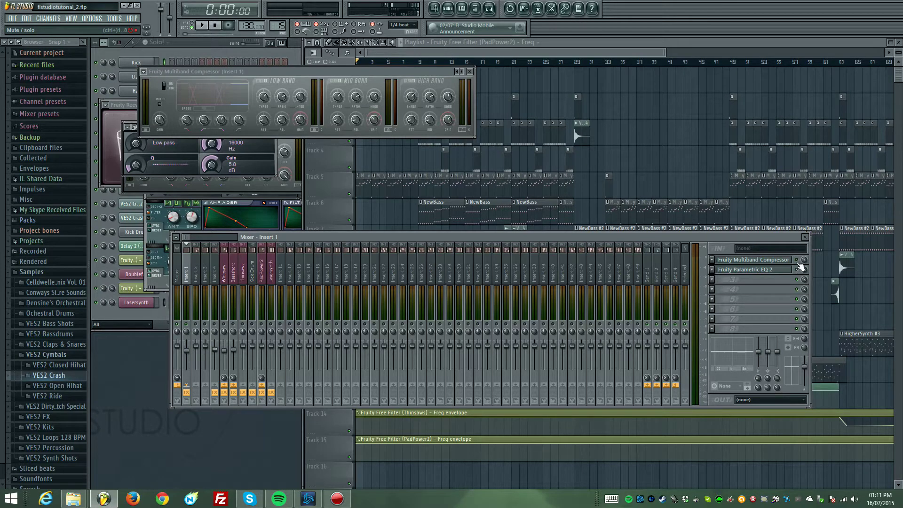
{"action": "left_click", "coordinate": [765, 260]}
Step: Lower the compressor's low band gain to -9.4 dB and high band gain to -5.6 dB
{"action": "left_click_drag", "start_coordinate": [327, 70], "coordinate": [361, 89]}
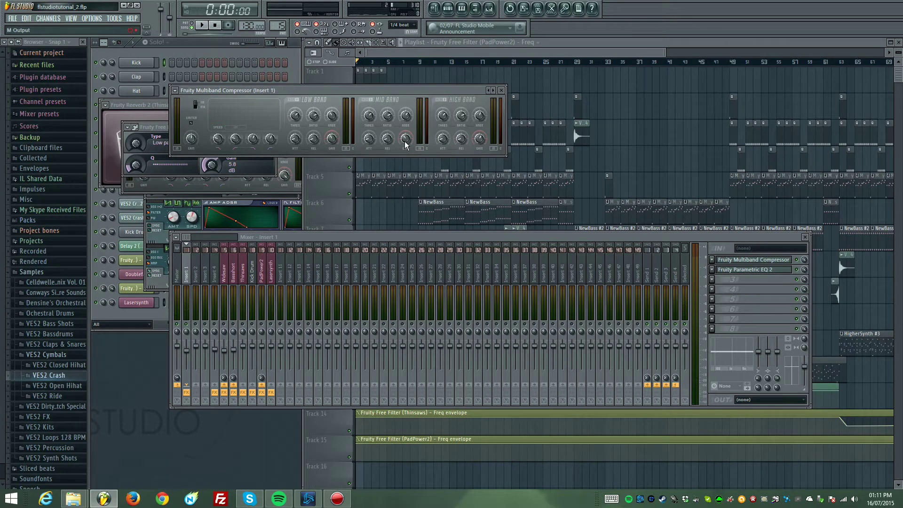
{"action": "key", "text": "space"}
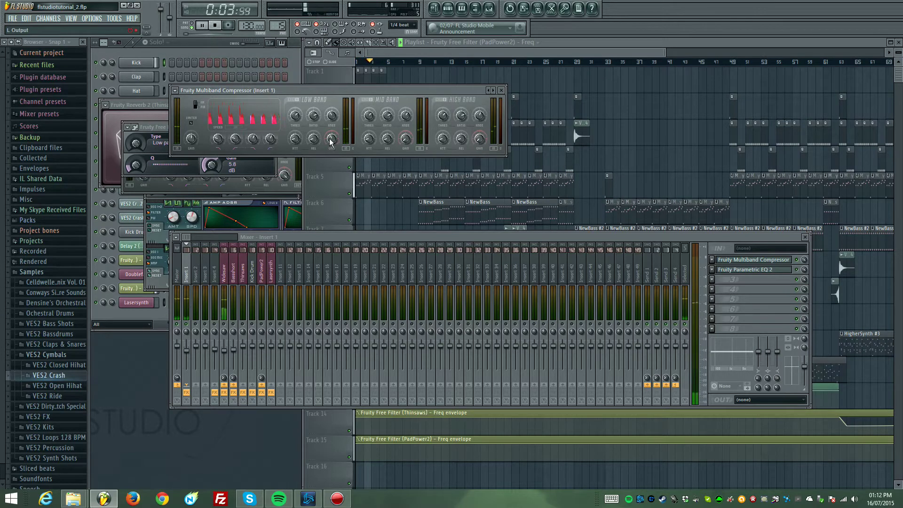
{"action": "mouse_move", "coordinate": [332, 137]}
{"action": "left_mouse_down"}
{"action": "mouse_move", "coordinate": [332, 145]}
{"action": "mouse_move", "coordinate": [336, 134]}
{"action": "left_mouse_up"}
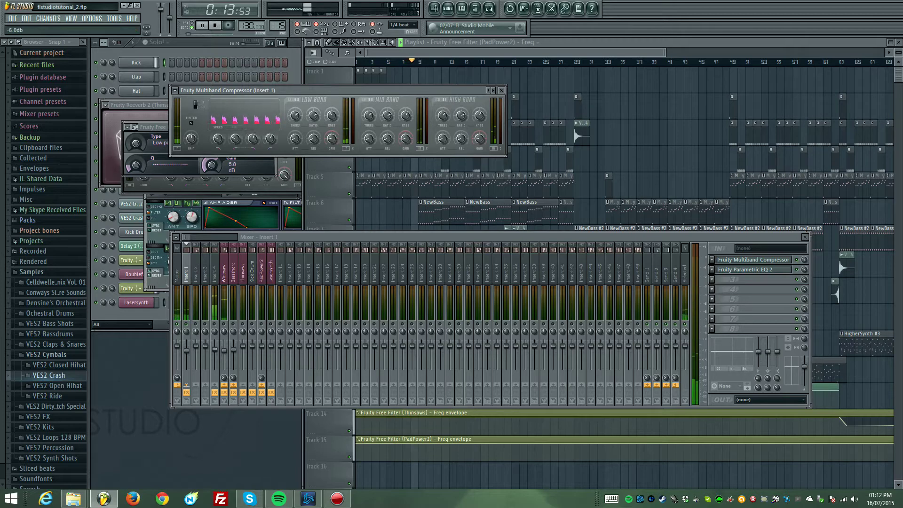
{"action": "left_click_drag", "start_coordinate": [478, 147], "coordinate": [478, 144]}
{"action": "key", "text": "space"}
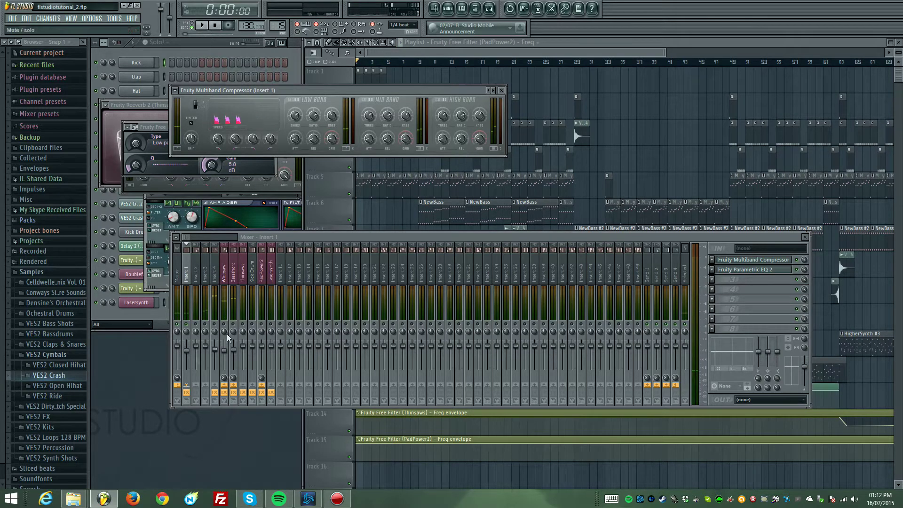
Step: Reset the Insert 1 fader, then lower it to about -2.9 dB while listening
{"action": "right_click", "coordinate": [190, 355]}
{"action": "left_click", "coordinate": [211, 437]}
{"action": "key", "text": "space"}
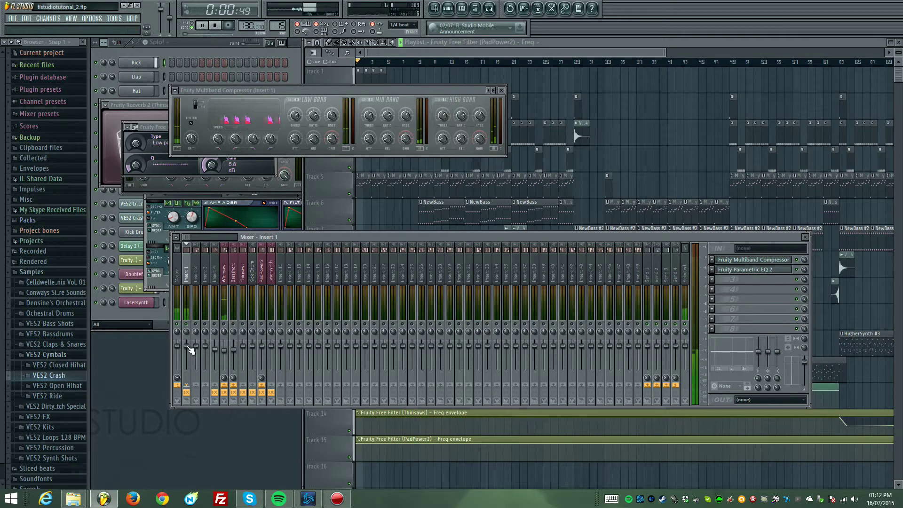
{"action": "left_click_drag", "start_coordinate": [186, 346], "coordinate": [191, 352]}
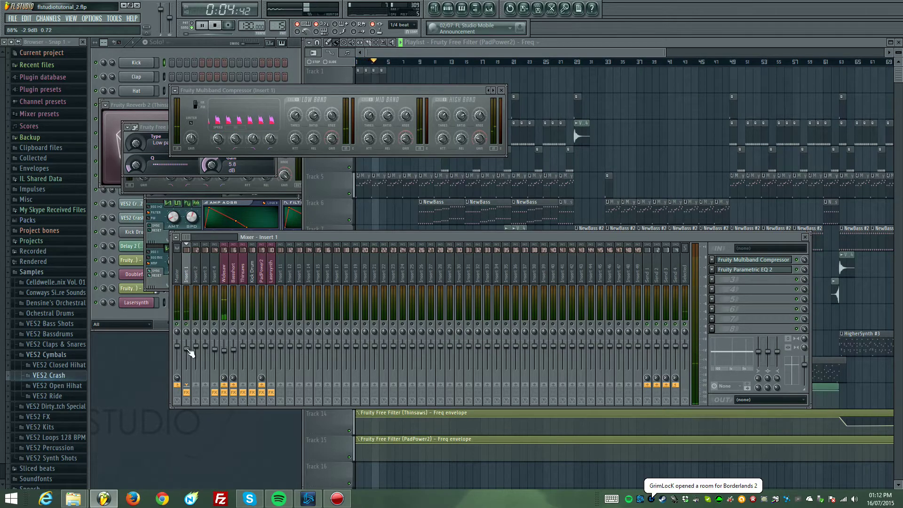
{"action": "key", "text": "space"}
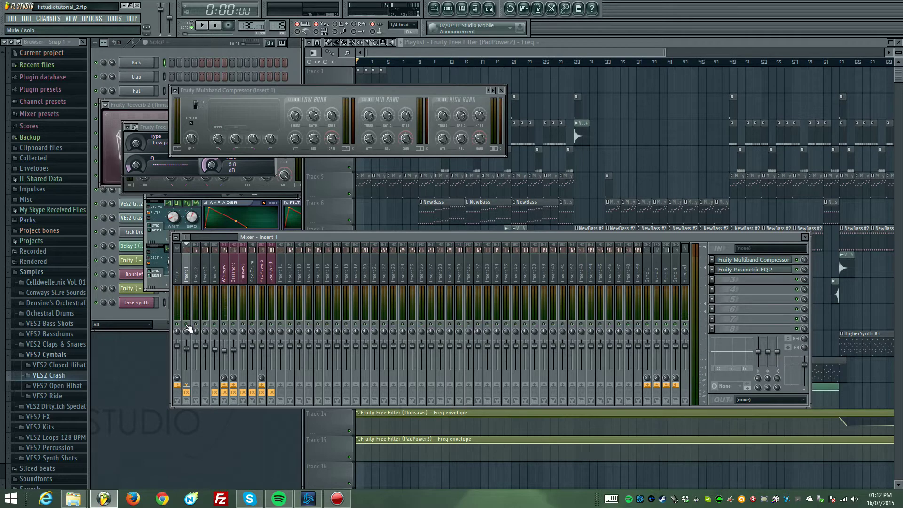
{"action": "key", "text": "space"}
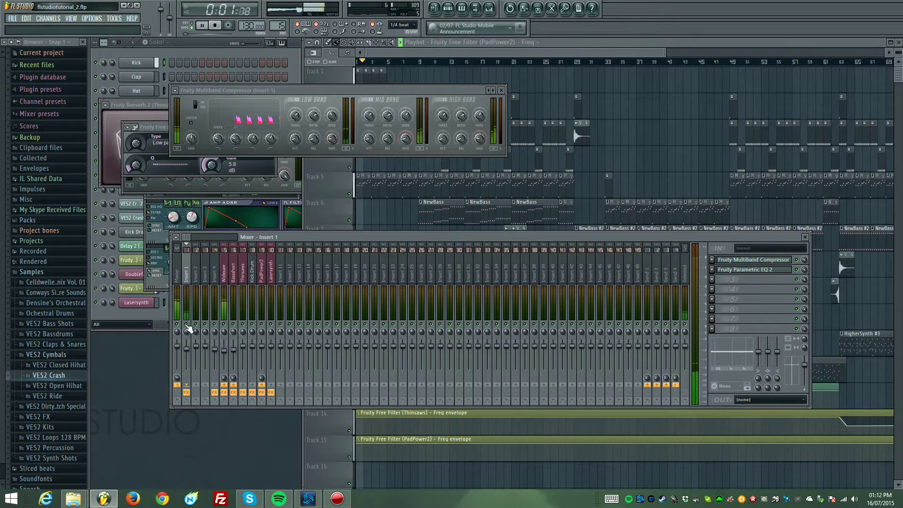
Step: Close the multiband compressor and Free Filter windows and stop playback
{"action": "left_click", "coordinate": [501, 90]}
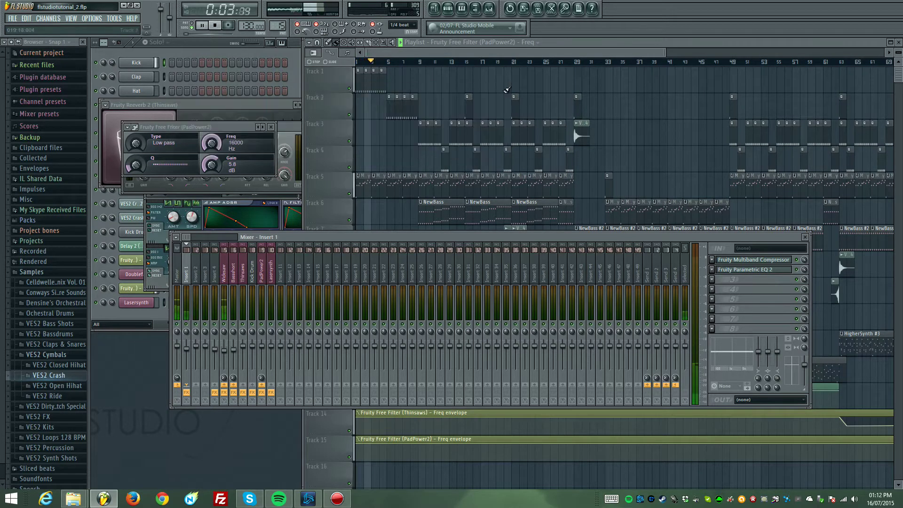
{"action": "left_click", "coordinate": [276, 127]}
{"action": "left_click", "coordinate": [177, 305]}
{"action": "key", "text": "space"}
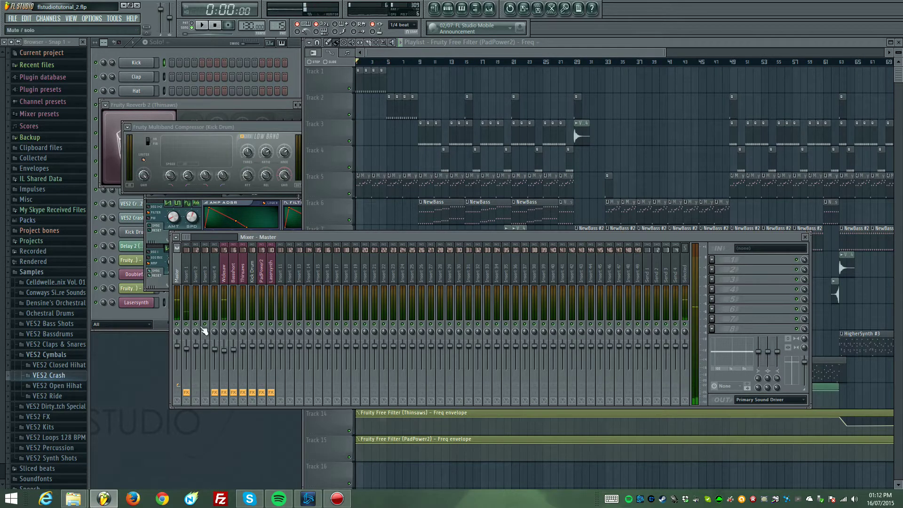
Step: Turn the Widesaw mixer track down to about -16.2 dB
{"action": "left_click", "coordinate": [225, 278]}
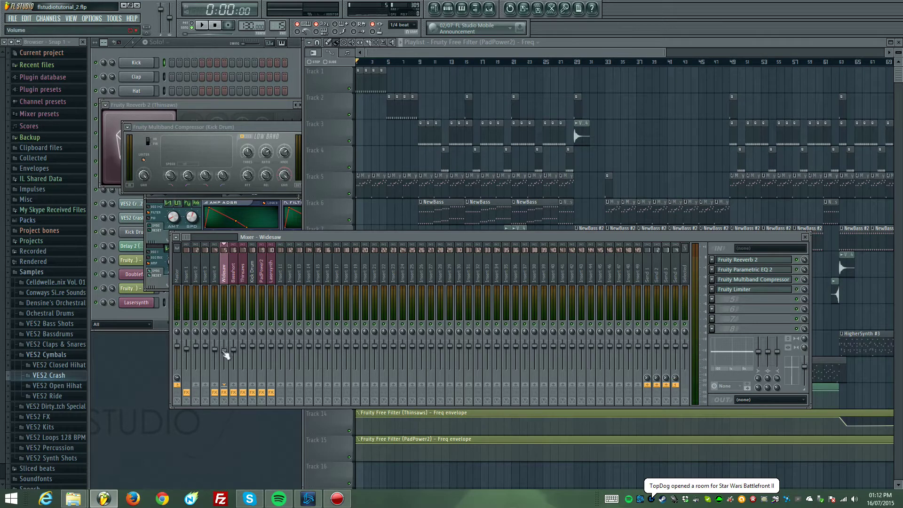
{"action": "left_click_drag", "start_coordinate": [226, 355], "coordinate": [227, 363]}
{"action": "key", "text": "space"}
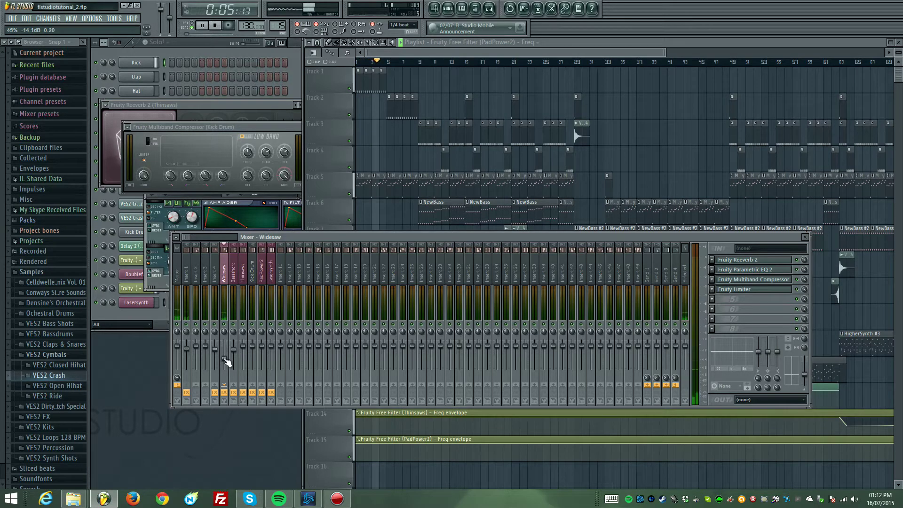
{"action": "left_click_drag", "start_coordinate": [226, 362], "coordinate": [227, 360]}
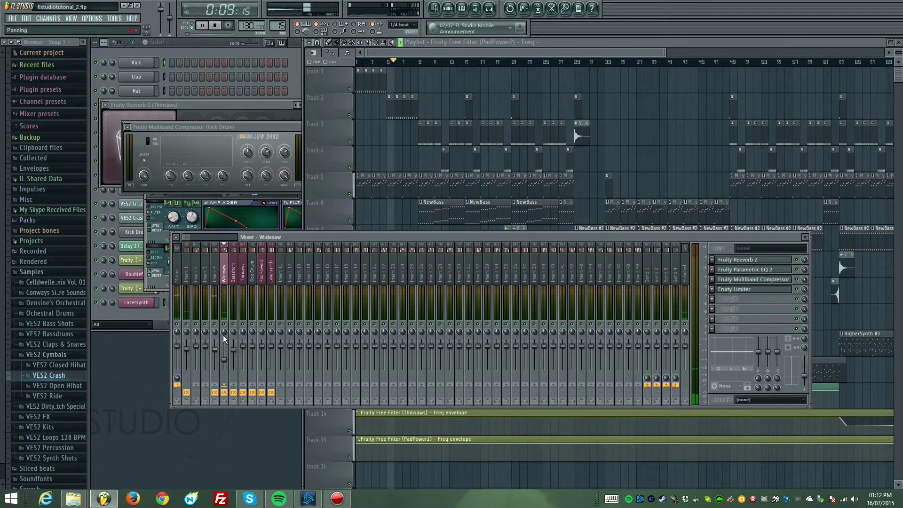
{"action": "key", "text": "space"}
Step: Turn down Insert 4, Bassshort and Thinsaws (to -9.0 dB) while playing from bar 7
{"action": "left_click", "coordinate": [215, 277]}
{"action": "left_click_drag", "start_coordinate": [215, 351], "coordinate": [215, 356]}
{"action": "key", "text": "space"}
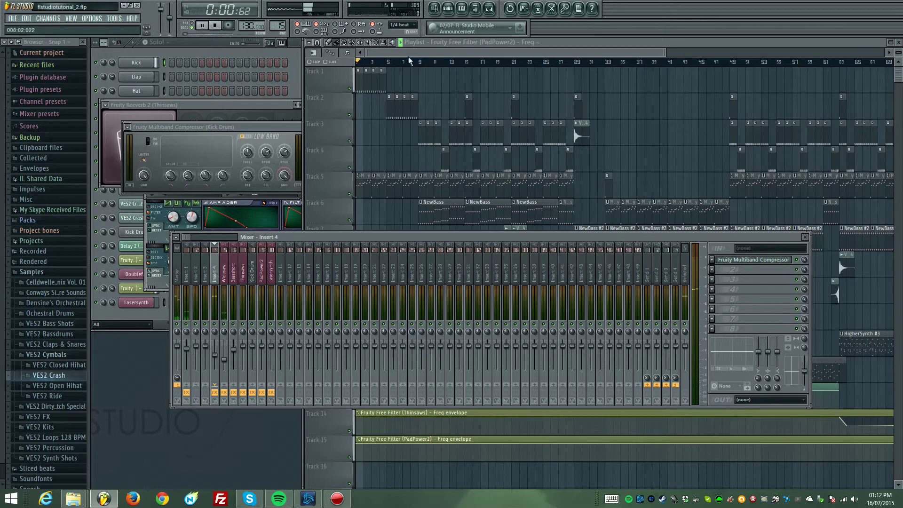
{"action": "left_click", "coordinate": [409, 60]}
{"action": "left_click", "coordinate": [238, 260]}
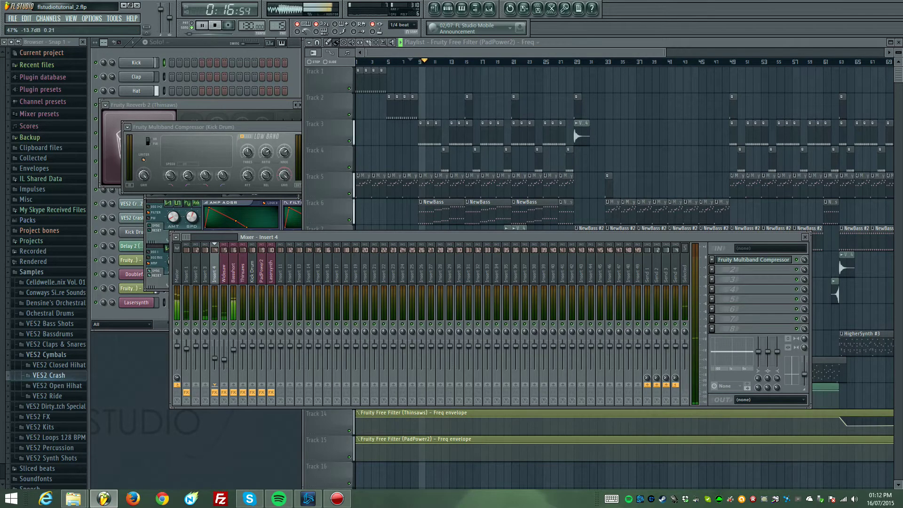
{"action": "left_click_drag", "start_coordinate": [234, 350], "coordinate": [205, 358]}
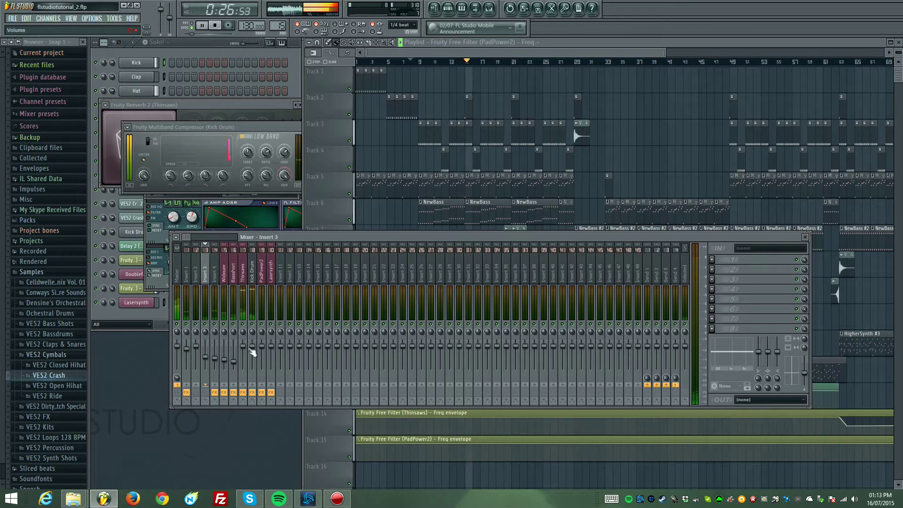
{"action": "left_click_drag", "start_coordinate": [243, 346], "coordinate": [256, 363]}
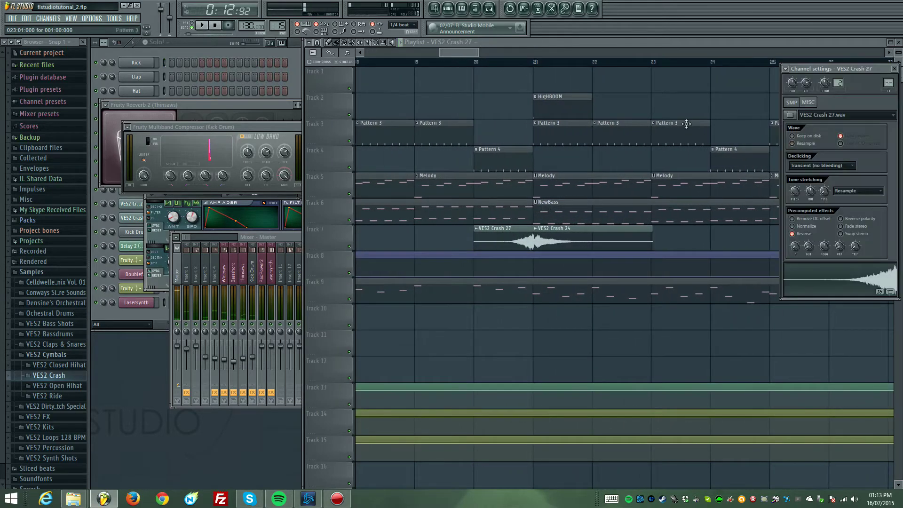
{"action": "key", "text": "space"}
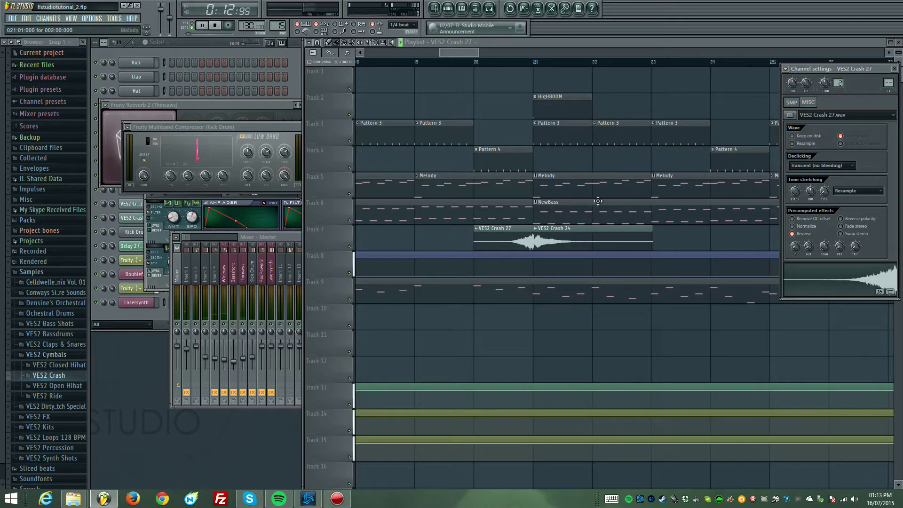
{"action": "left_click", "coordinate": [606, 228]}
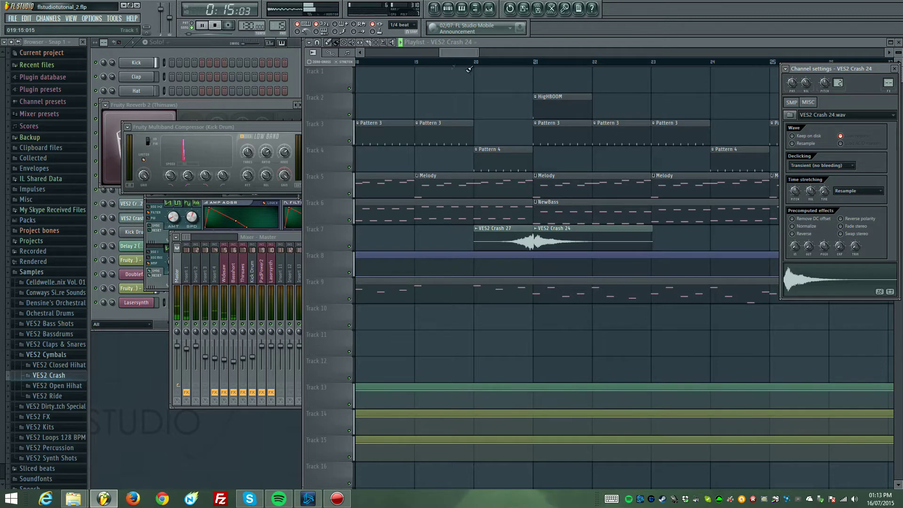
{"action": "key", "text": "Escape"}
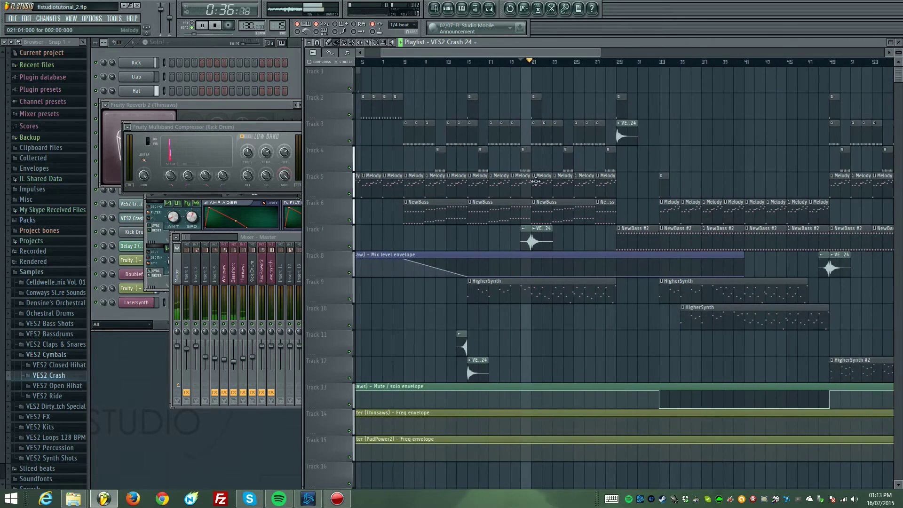
{"action": "scroll", "coordinate": [535, 181], "scroll_direction": "up", "scroll_amount": 4}
{"action": "double_click", "coordinate": [539, 233]}
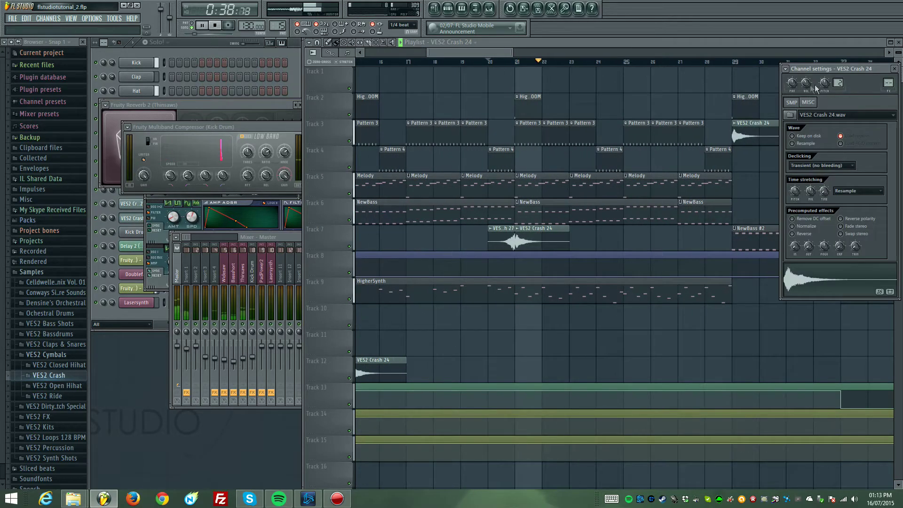
{"action": "double_click", "coordinate": [515, 234]}
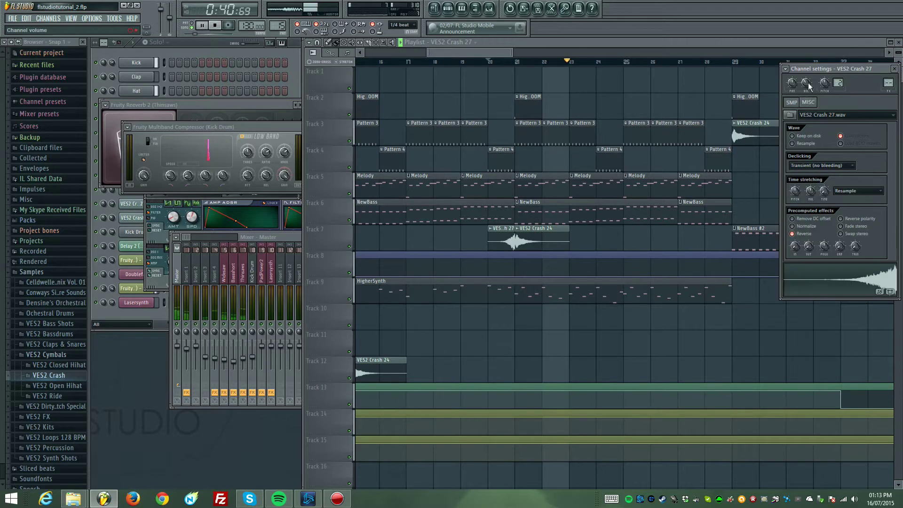
{"action": "left_click", "coordinate": [895, 69]}
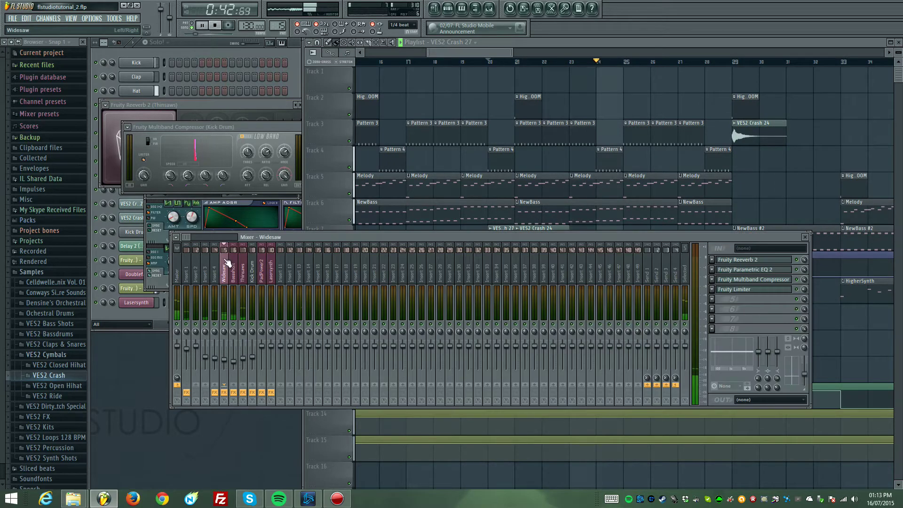
{"action": "key", "text": "F9"}
{"action": "left_click", "coordinate": [484, 52]}
{"action": "scroll", "coordinate": [485, 52], "scroll_direction": "down", "scroll_amount": 5}
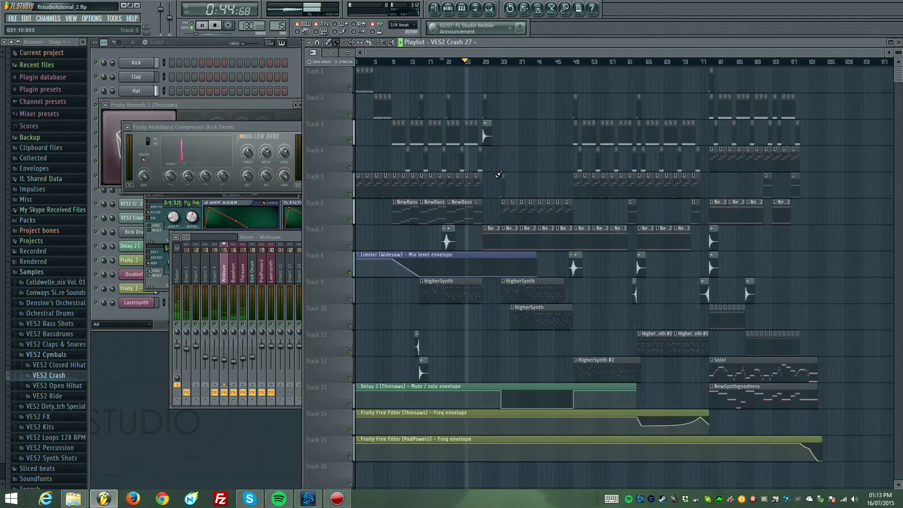
{"action": "scroll", "coordinate": [397, 110], "scroll_direction": "up", "scroll_amount": 2}
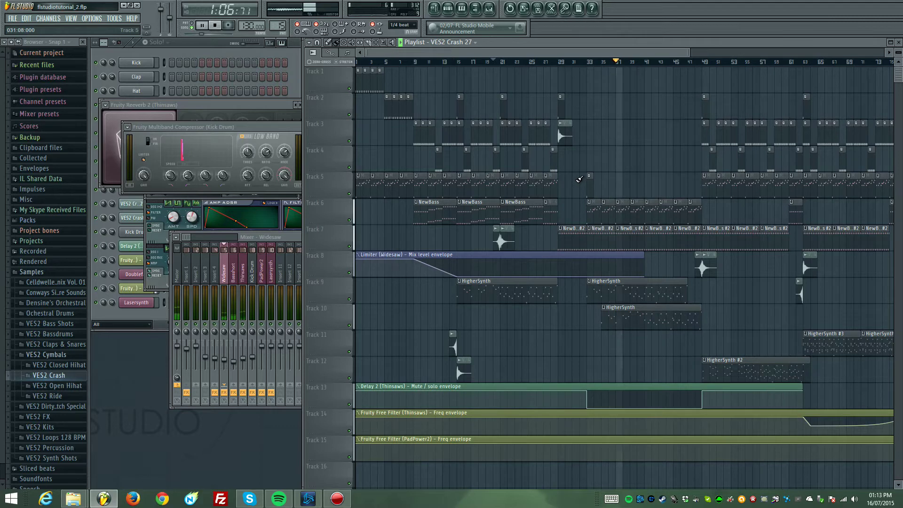
{"action": "key", "text": "space"}
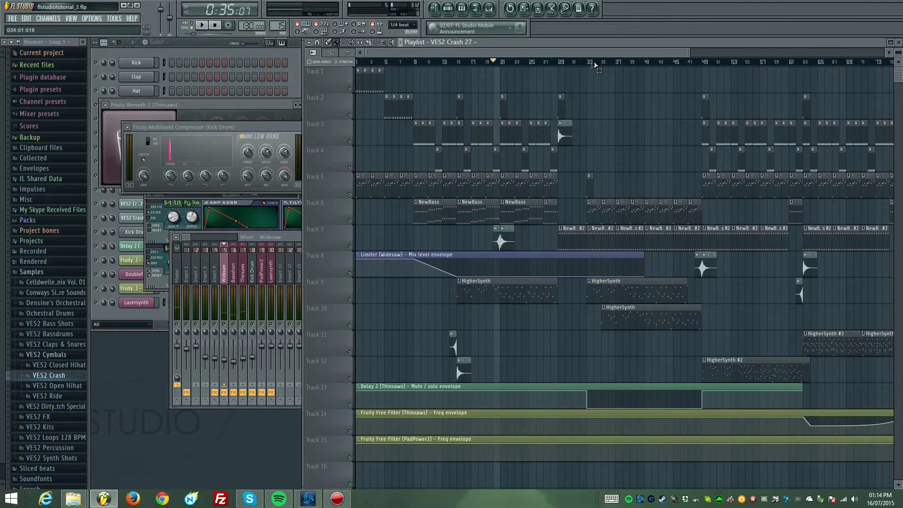
Step: Select bars 1–33 on the ruler and start a WAV file export
{"action": "left_click_drag", "start_coordinate": [595, 64], "coordinate": [213, 66]}
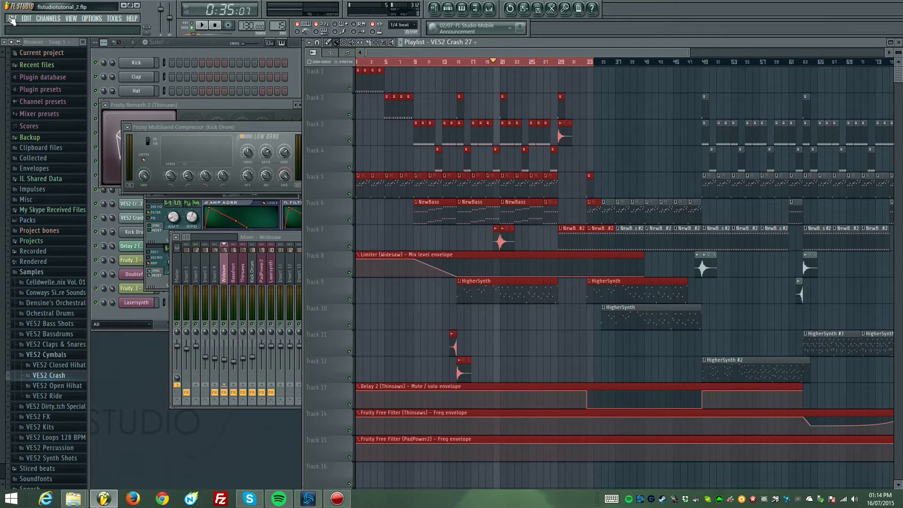
{"action": "key", "text": "F9"}
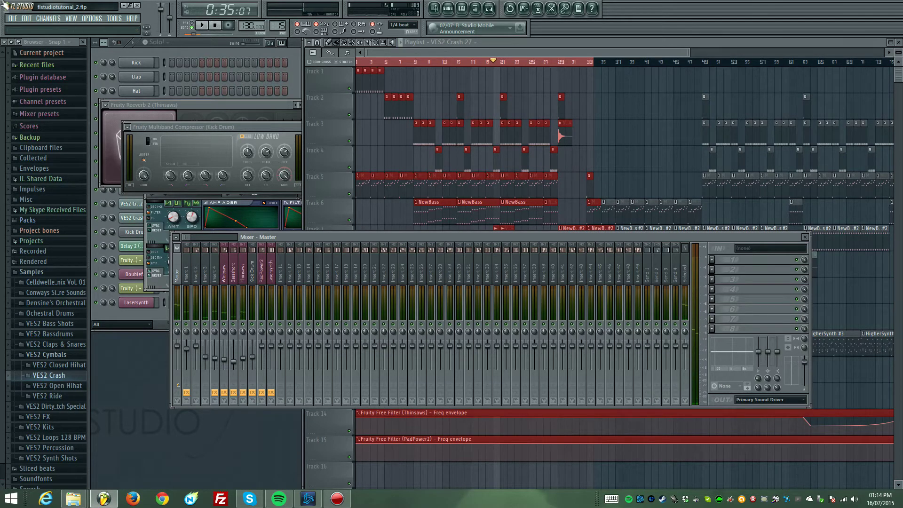
{"action": "left_click", "coordinate": [14, 19]}
{"action": "mouse_move", "coordinate": [79, 110]}
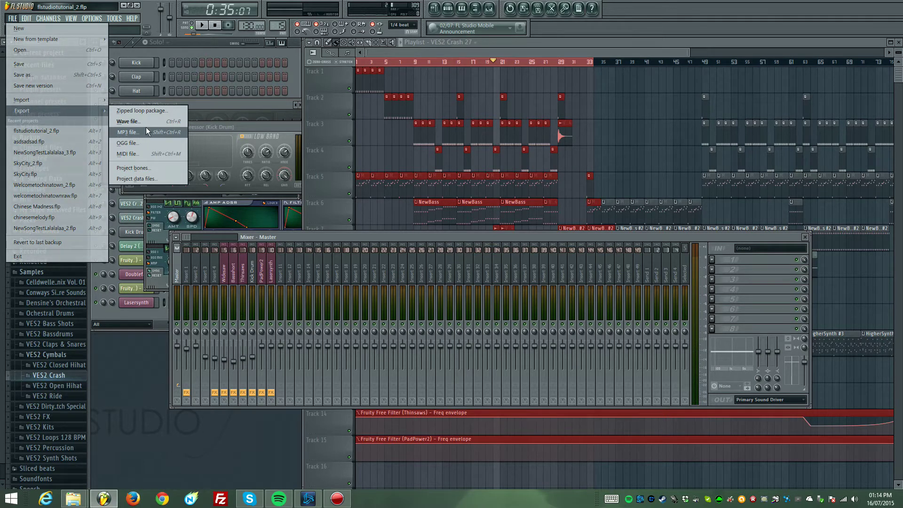
{"action": "left_click", "coordinate": [149, 123]}
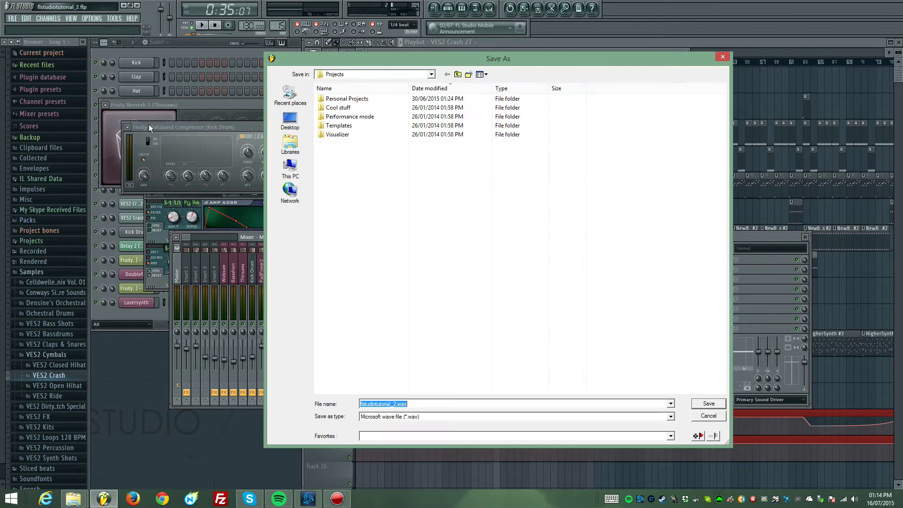
Step: Save the render as unmasteredtrack in the Music folder and render it
{"action": "left_click", "coordinate": [290, 167]}
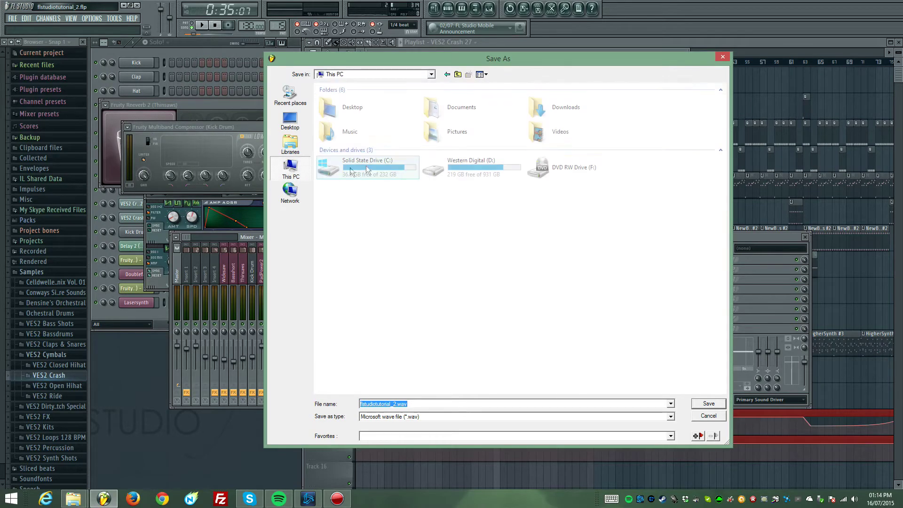
{"action": "double_click", "coordinate": [391, 140]}
{"action": "left_click", "coordinate": [419, 402]}
{"action": "key", "text": "ctrl+a"}
{"action": "type", "text": "un"}
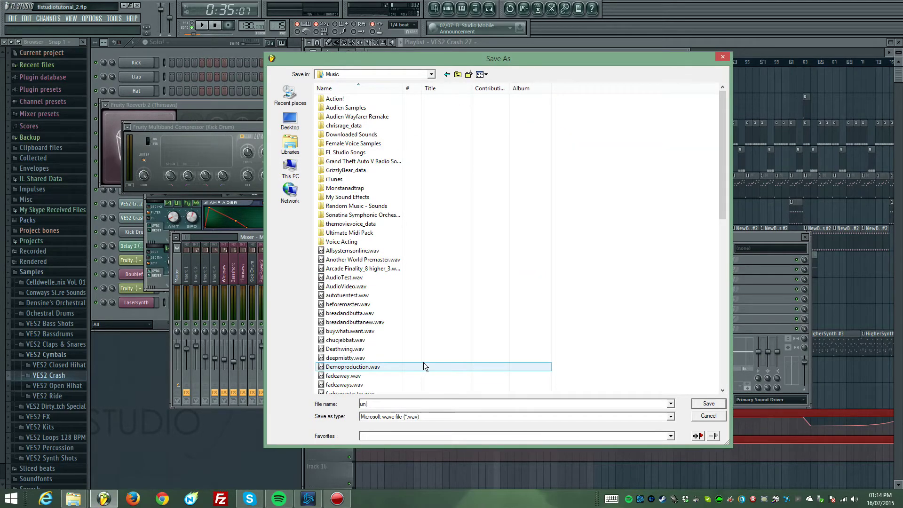
{"action": "type", "text": "masteredtrack"}
{"action": "key", "text": "Return"}
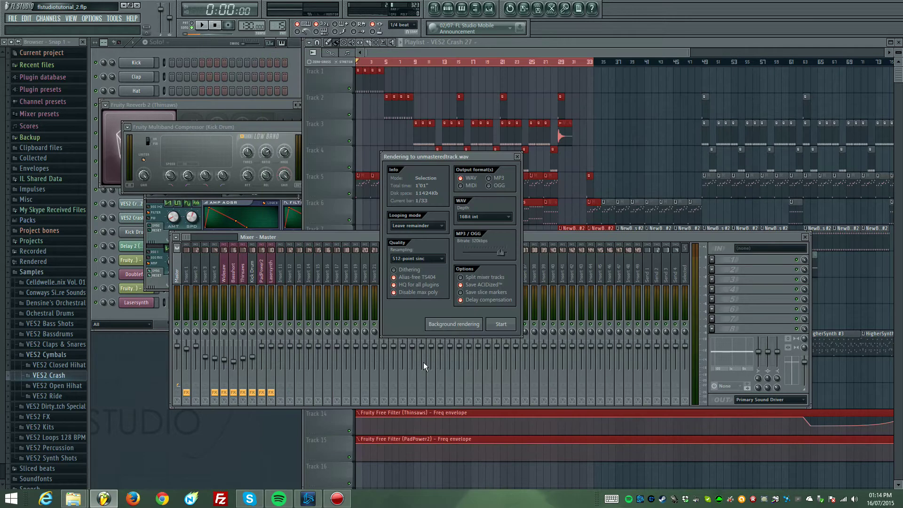
{"action": "left_click", "coordinate": [496, 327]}
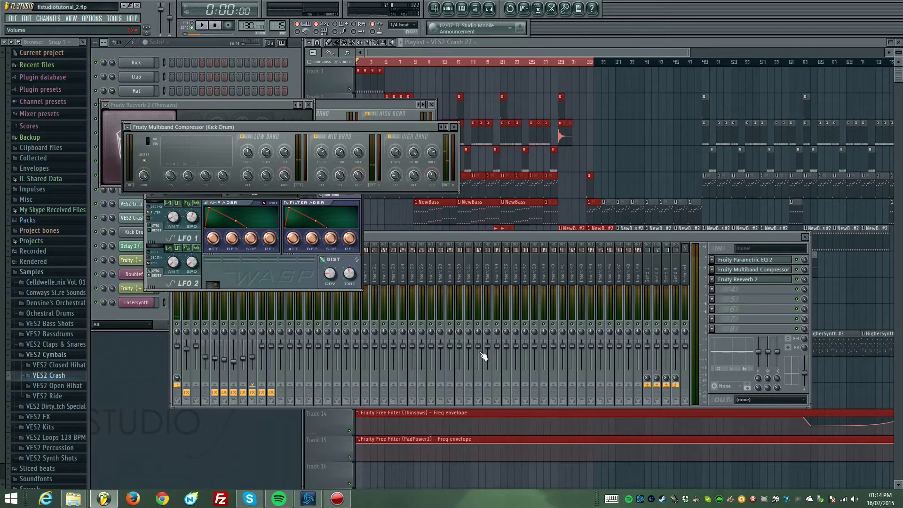
Step: Save the current project as a new version
{"action": "left_click", "coordinate": [478, 277]}
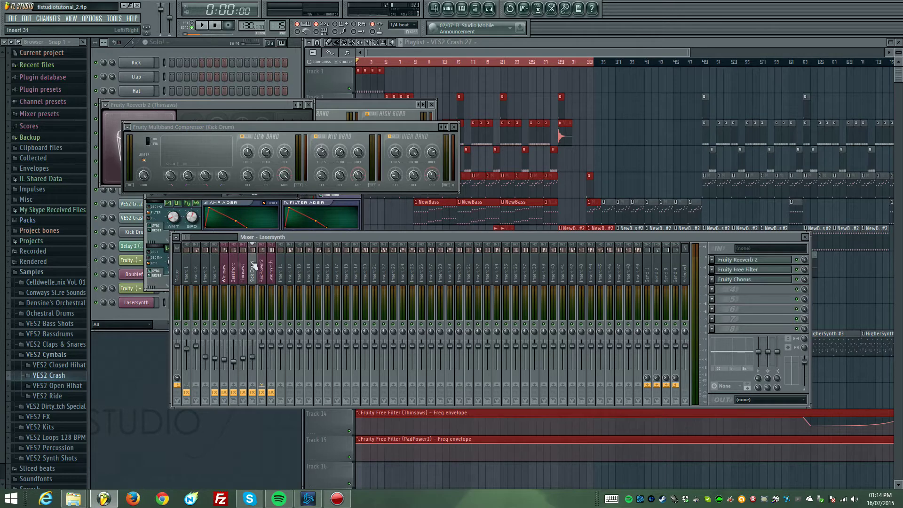
{"action": "left_click", "coordinate": [228, 273]}
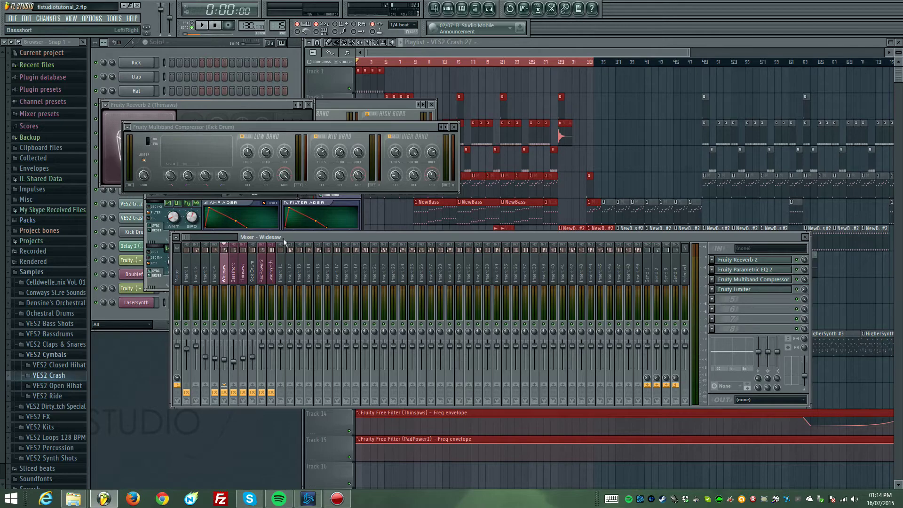
{"action": "left_click", "coordinate": [14, 19]}
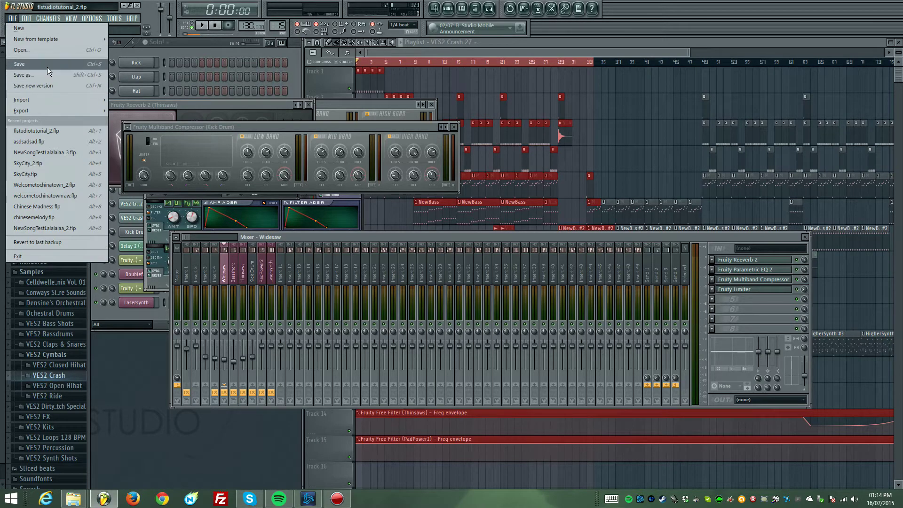
{"action": "left_click", "coordinate": [49, 83]}
Step: Start a new project, drop unmasteredtrack.wav from Music onto Track 1 and play it
{"action": "left_click", "coordinate": [14, 19]}
{"action": "left_click", "coordinate": [23, 31]}
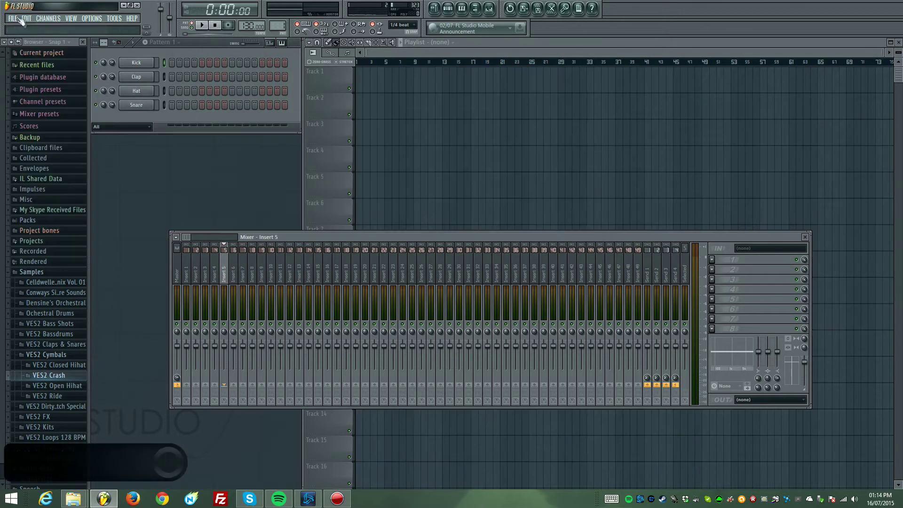
{"action": "left_click", "coordinate": [74, 498]}
{"action": "left_click", "coordinate": [171, 454]}
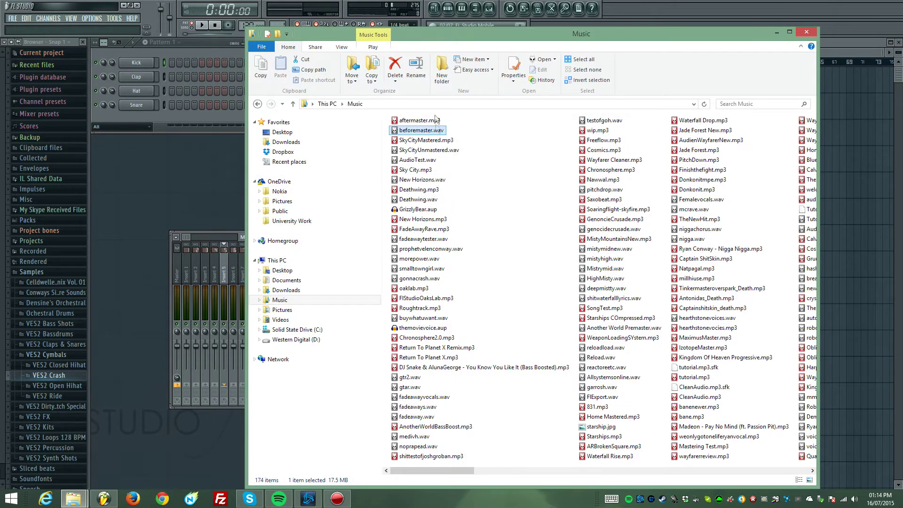
{"action": "left_click_drag", "start_coordinate": [414, 121], "coordinate": [380, 72]}
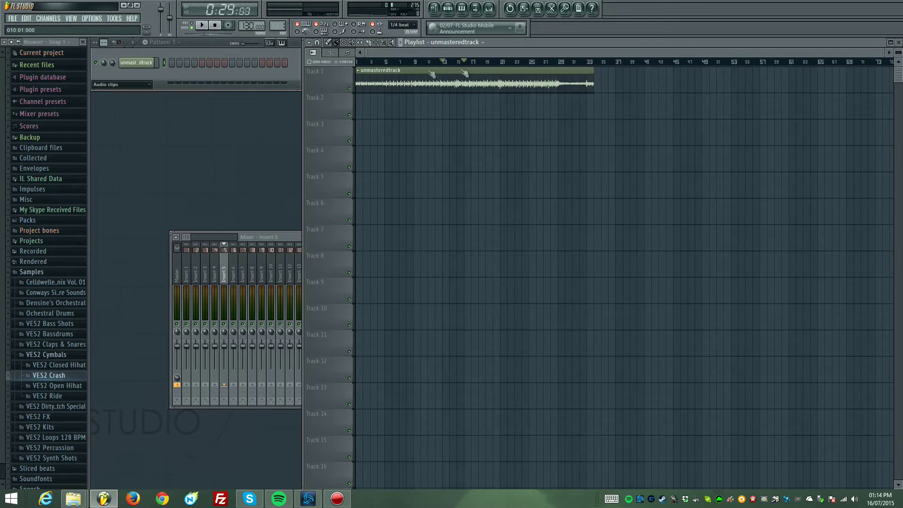
{"action": "key", "text": "space"}
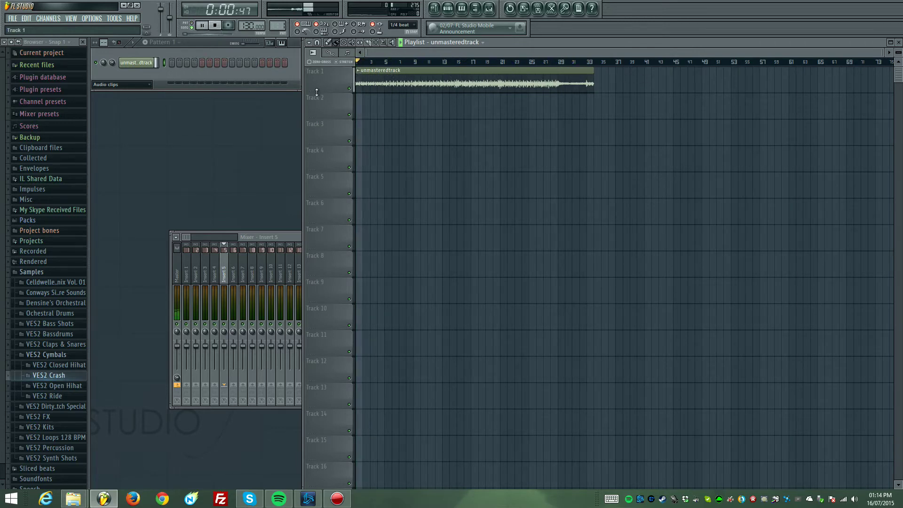
Step: Load iZotope Ozone 5 into the Master's first FX slot
{"action": "key", "text": "space"}
{"action": "left_click", "coordinate": [179, 276]}
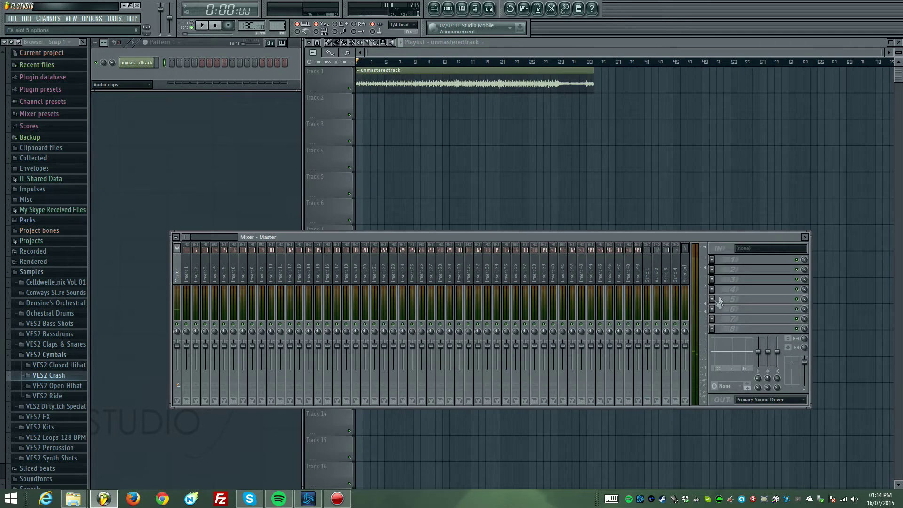
{"action": "left_click", "coordinate": [712, 260]}
{"action": "mouse_move", "coordinate": [722, 270]}
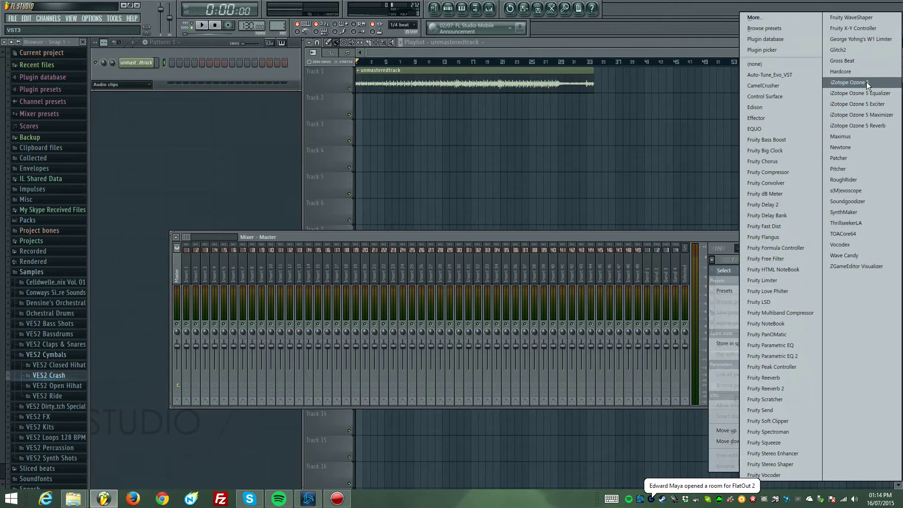
{"action": "left_click", "coordinate": [855, 92]}
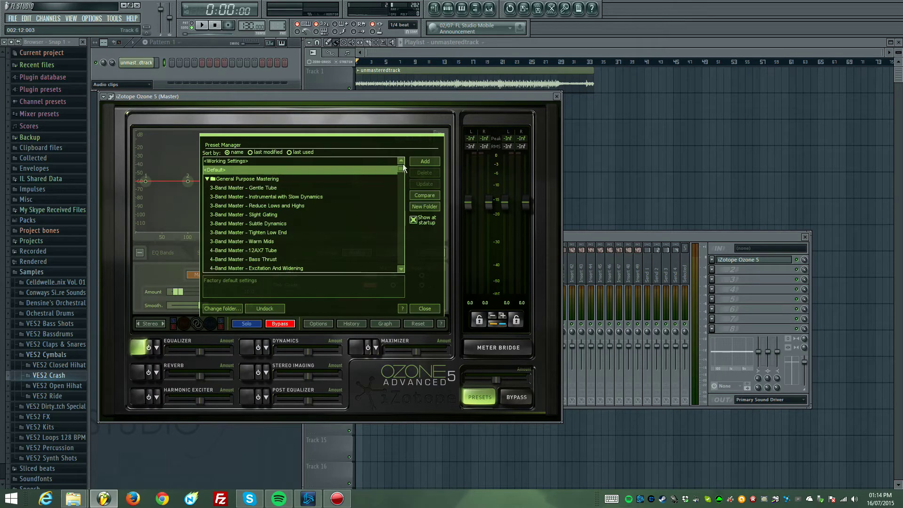
Step: Apply the Electro and Dance Rock 'Boost and Stereo Imaging' preset and audition it
{"action": "left_click_drag", "start_coordinate": [400, 171], "coordinate": [416, 199]}
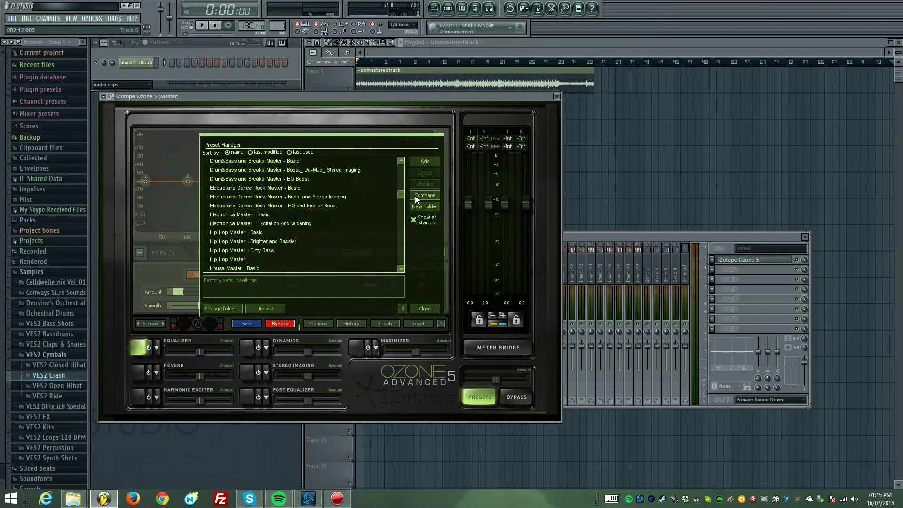
{"action": "left_click", "coordinate": [306, 198]}
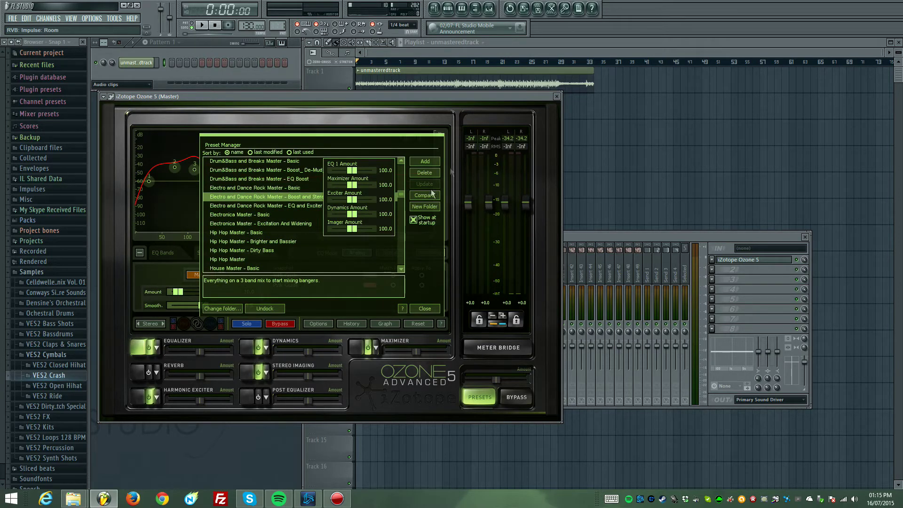
{"action": "left_click", "coordinate": [556, 97]}
{"action": "key", "text": "space"}
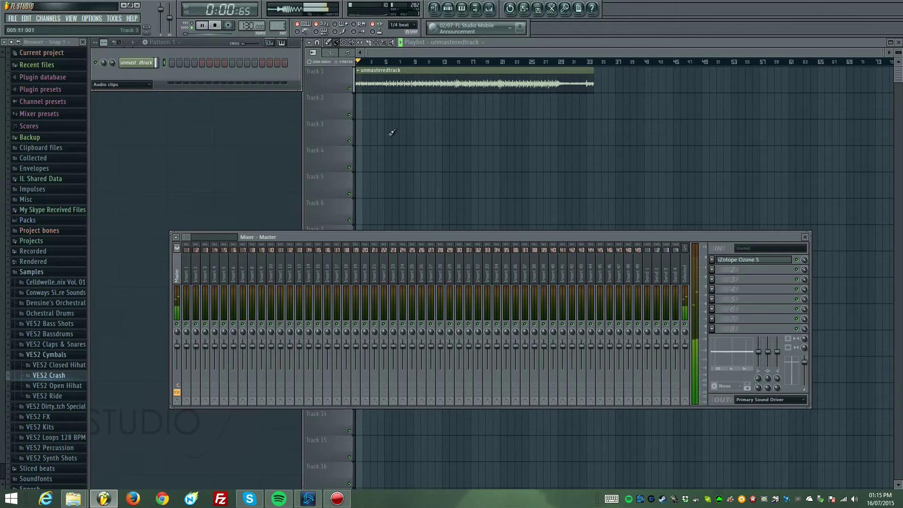
{"action": "key", "text": "space"}
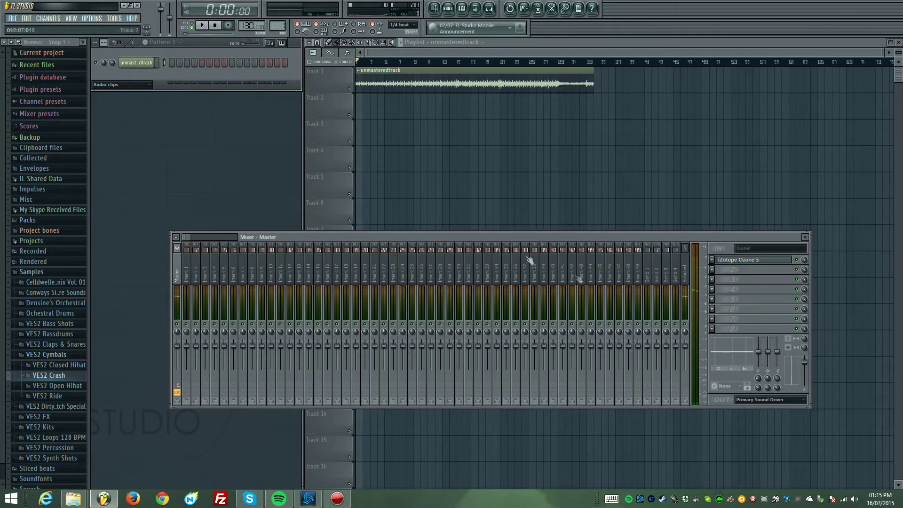
{"action": "left_click", "coordinate": [765, 261]}
{"action": "left_click", "coordinate": [747, 262]}
Step: Reopen Ozone 5, jump playback to bar 9 and show the Harmonic Exciter module
{"action": "left_click", "coordinate": [752, 263]}
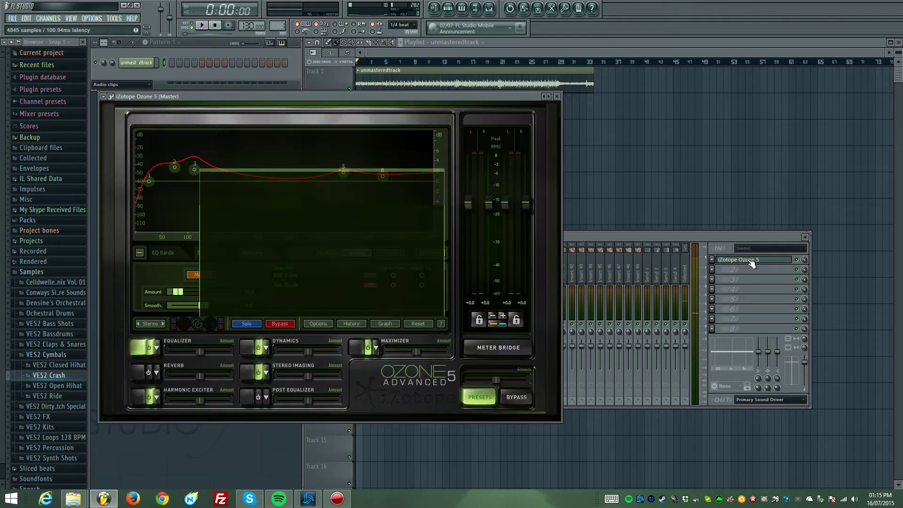
{"action": "left_click", "coordinate": [476, 394]}
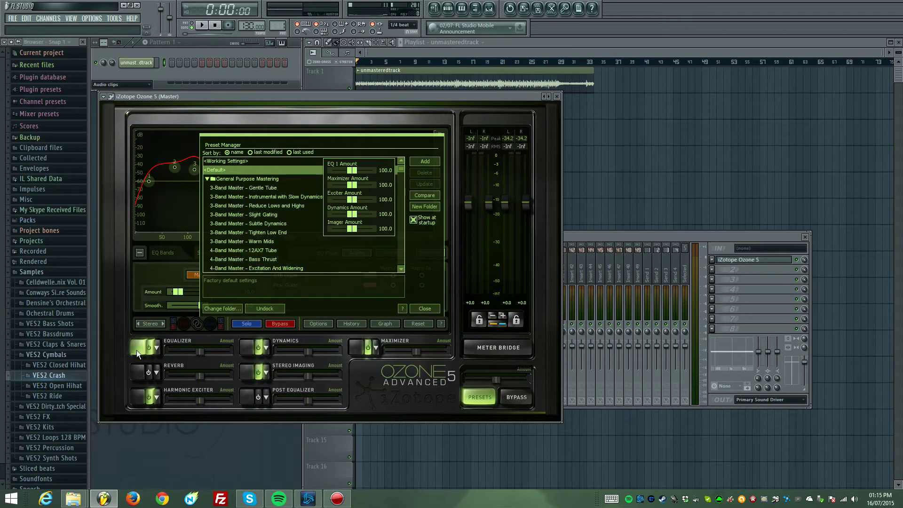
{"action": "left_click", "coordinate": [424, 309]}
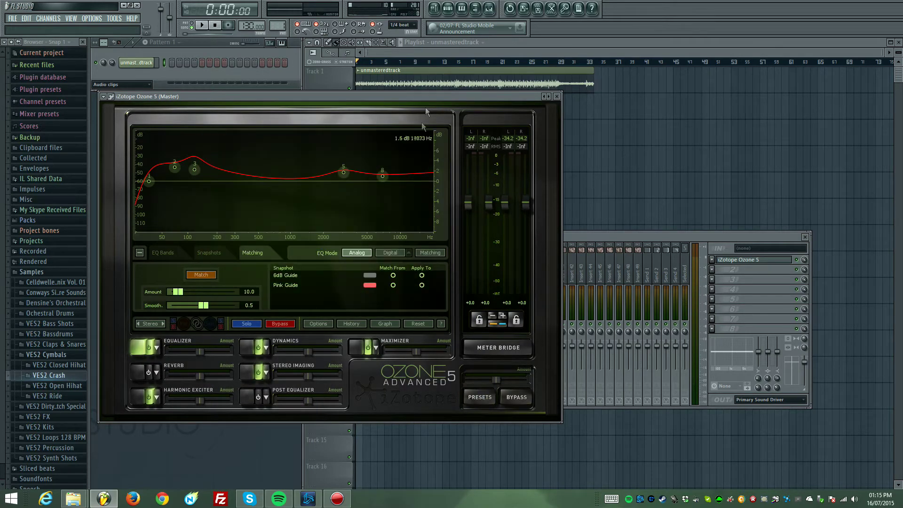
{"action": "left_click", "coordinate": [427, 63]}
{"action": "left_click", "coordinate": [138, 396]}
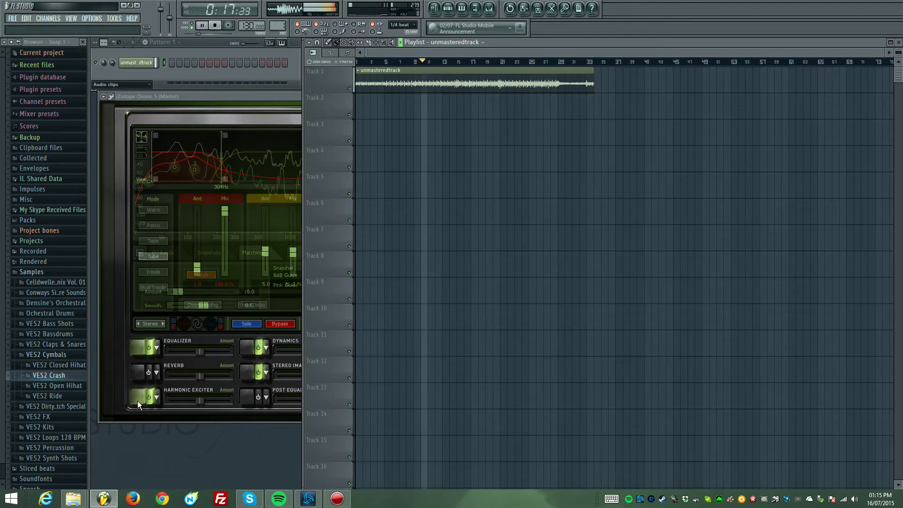
{"action": "left_click", "coordinate": [281, 117]}
Step: Let the Exciter, Dynamics and Stereo Imaging crossovers learn from the audio, then stop playback
{"action": "right_click", "coordinate": [289, 159]}
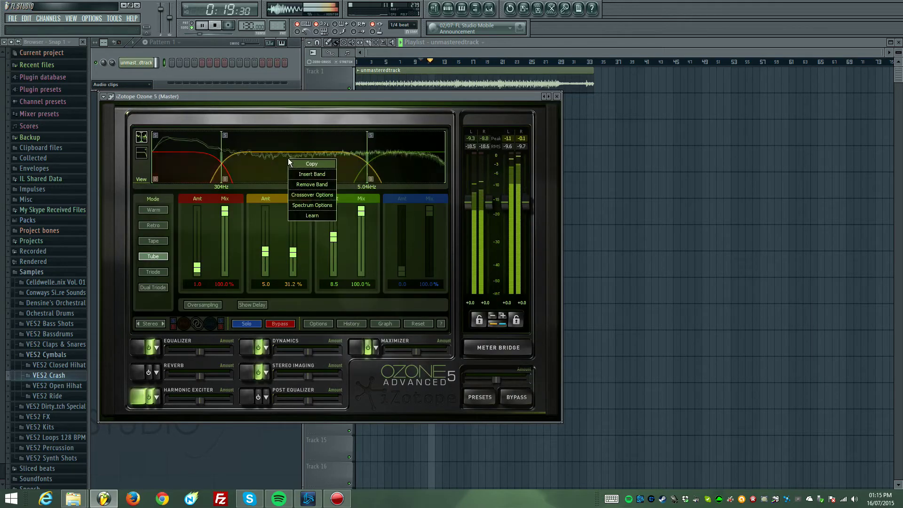
{"action": "left_click", "coordinate": [310, 179]}
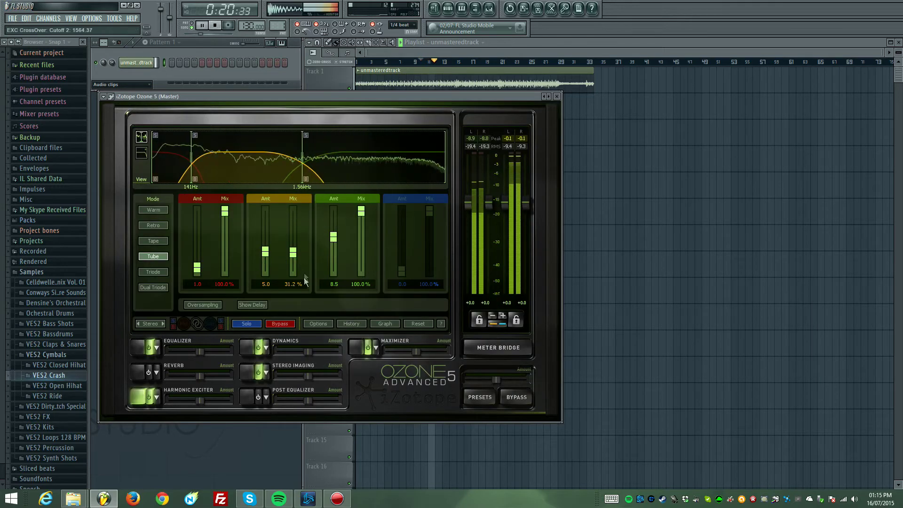
{"action": "left_click", "coordinate": [248, 347]}
{"action": "right_click", "coordinate": [273, 143]}
{"action": "left_click", "coordinate": [303, 199]}
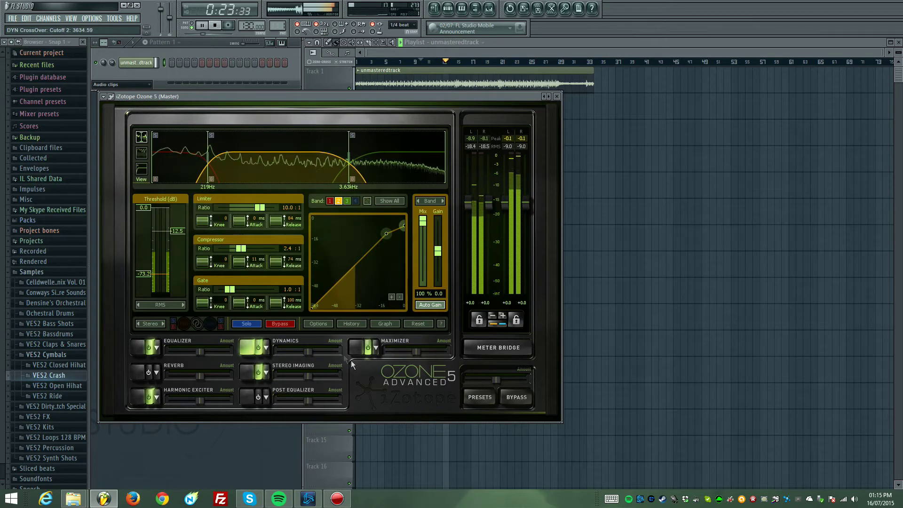
{"action": "left_click", "coordinate": [248, 374]}
{"action": "right_click", "coordinate": [273, 165]}
{"action": "left_click", "coordinate": [301, 222]}
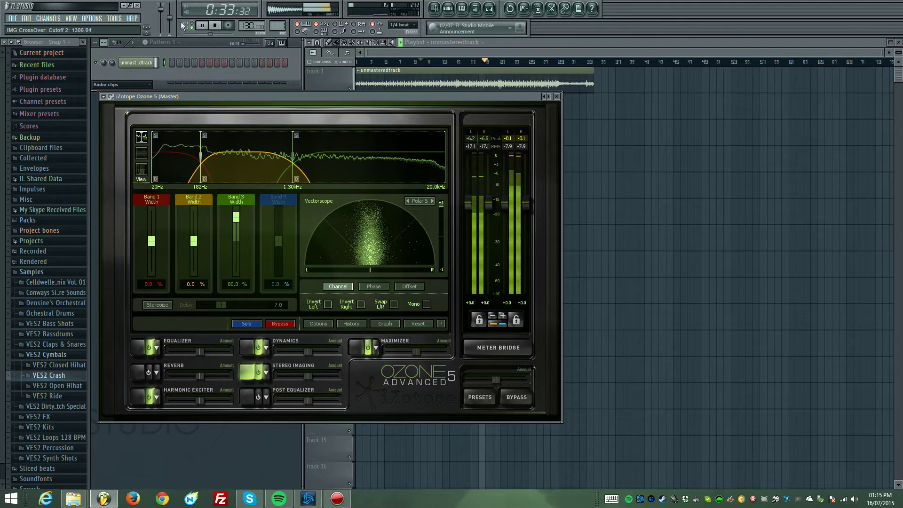
{"action": "left_click", "coordinate": [214, 27]}
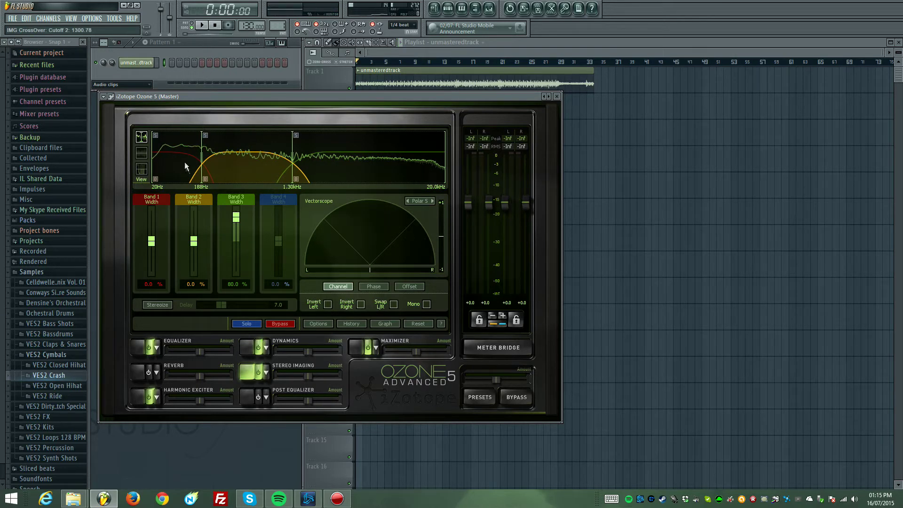
{"action": "right_click", "coordinate": [307, 163]}
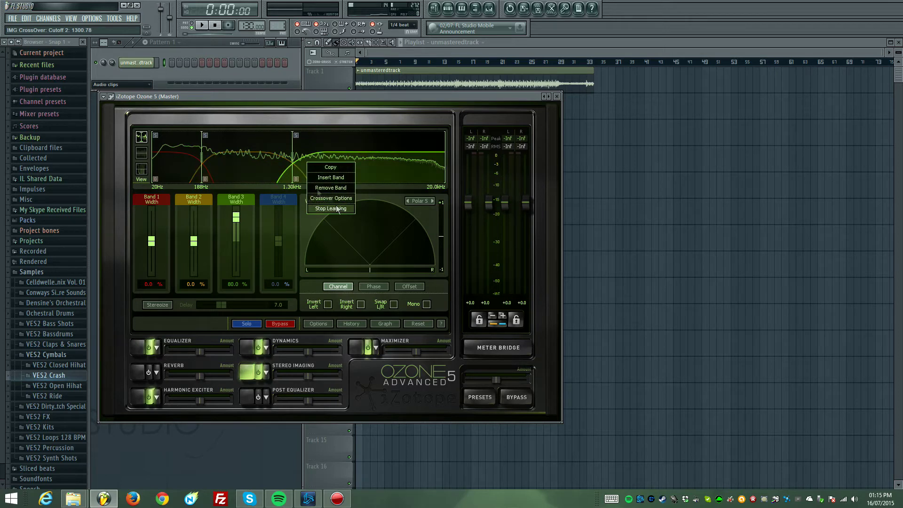
{"action": "left_click", "coordinate": [417, 414]}
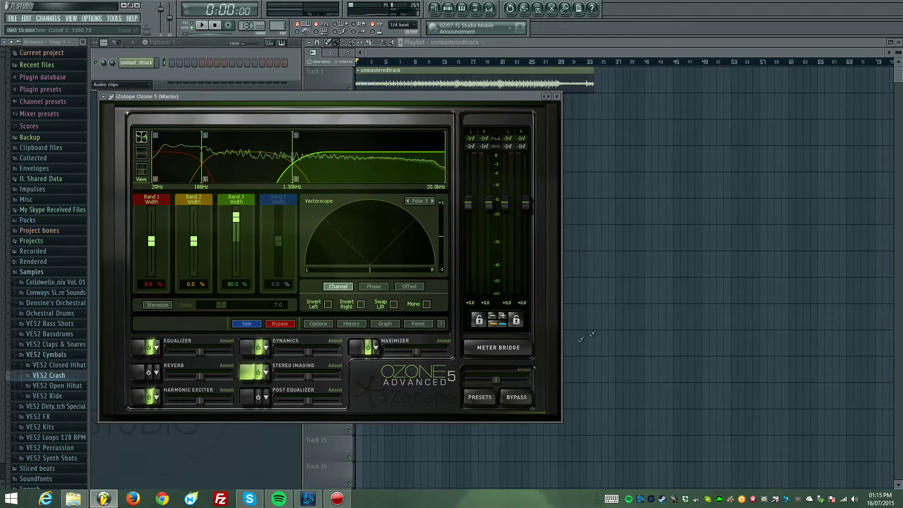
Step: Play the track, lower Ozone's global Amount to about 73.44, and show the Equalizer module
{"action": "left_click", "coordinate": [204, 25]}
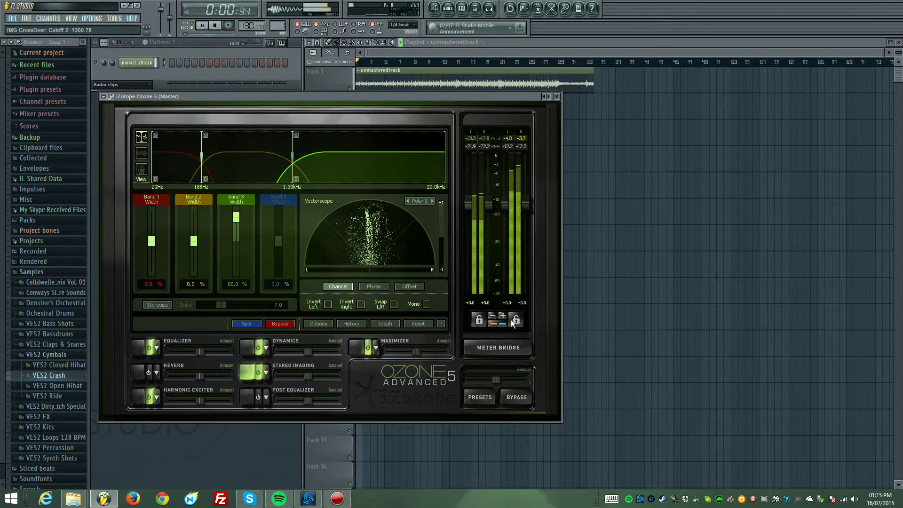
{"action": "mouse_move", "coordinate": [495, 381]}
{"action": "left_mouse_down"}
{"action": "mouse_move", "coordinate": [444, 406]}
{"action": "mouse_move", "coordinate": [464, 384]}
{"action": "mouse_move", "coordinate": [519, 381]}
{"action": "mouse_move", "coordinate": [487, 384]}
{"action": "left_mouse_up"}
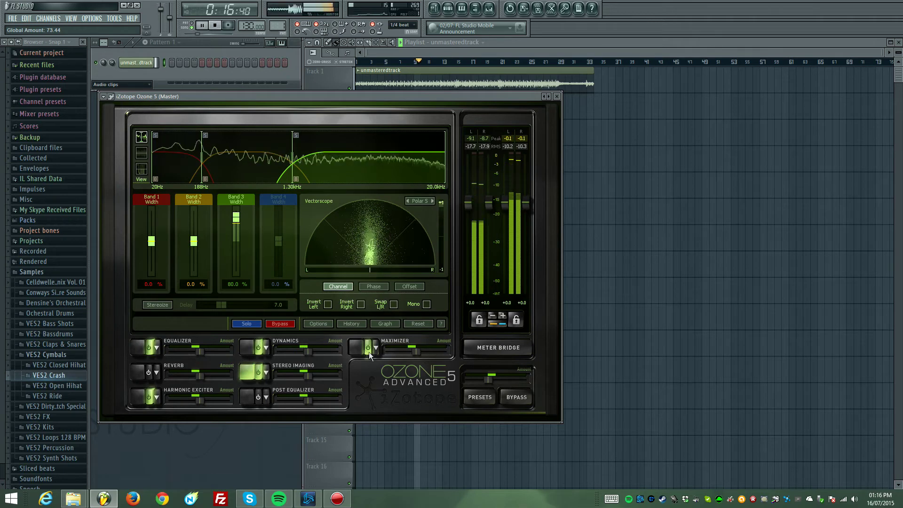
{"action": "left_click", "coordinate": [137, 350]}
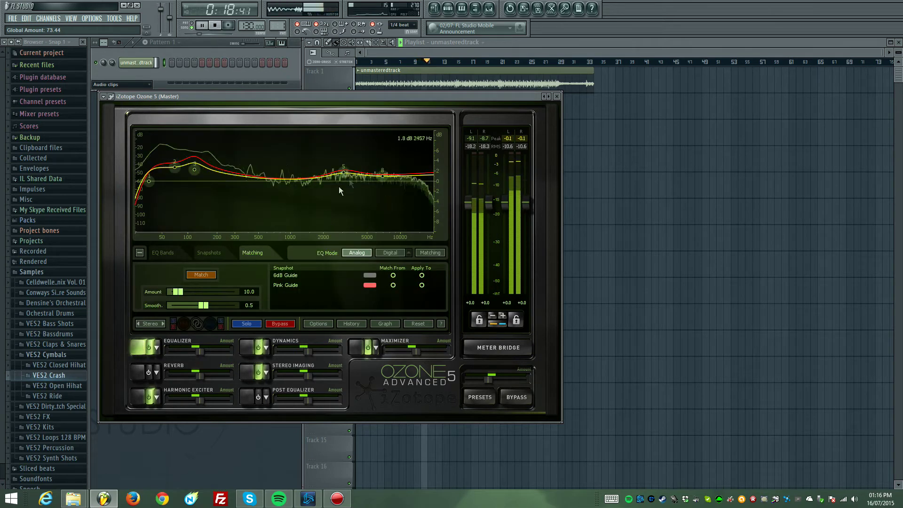
Step: Shape Ozone's EQ: band 2 +3.6 dB at 140 Hz, band 3 small boost near 330 Hz
{"action": "left_click_drag", "start_coordinate": [381, 182], "coordinate": [383, 185]}
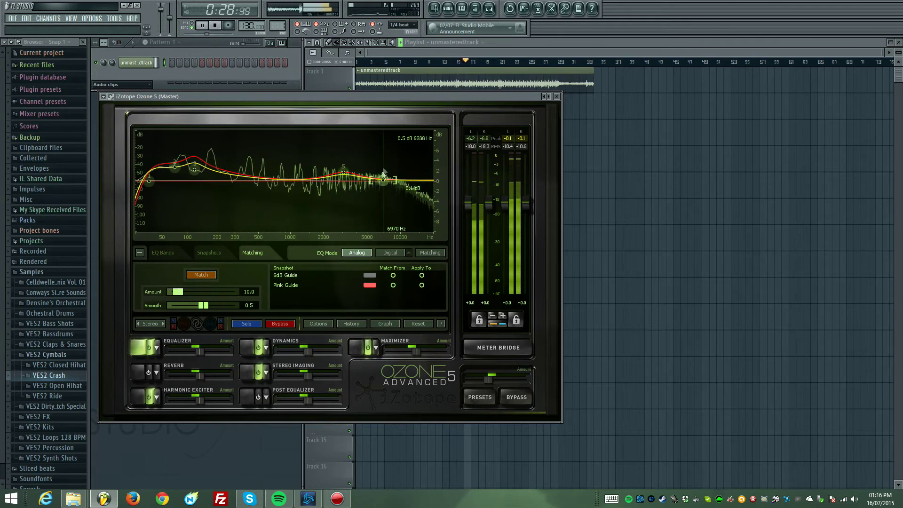
{"action": "left_click_drag", "start_coordinate": [380, 185], "coordinate": [344, 185]}
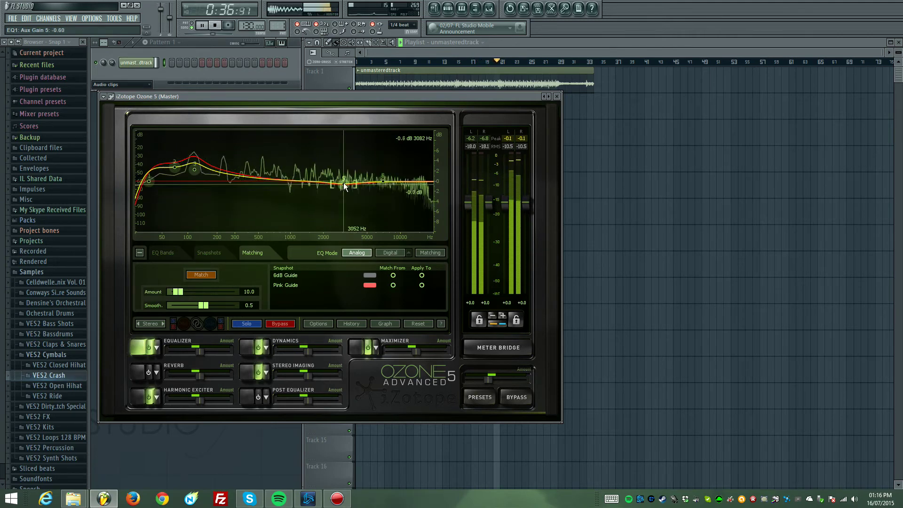
{"action": "left_click_drag", "start_coordinate": [196, 172], "coordinate": [302, 151]}
{"action": "left_click_drag", "start_coordinate": [241, 183], "coordinate": [240, 174]}
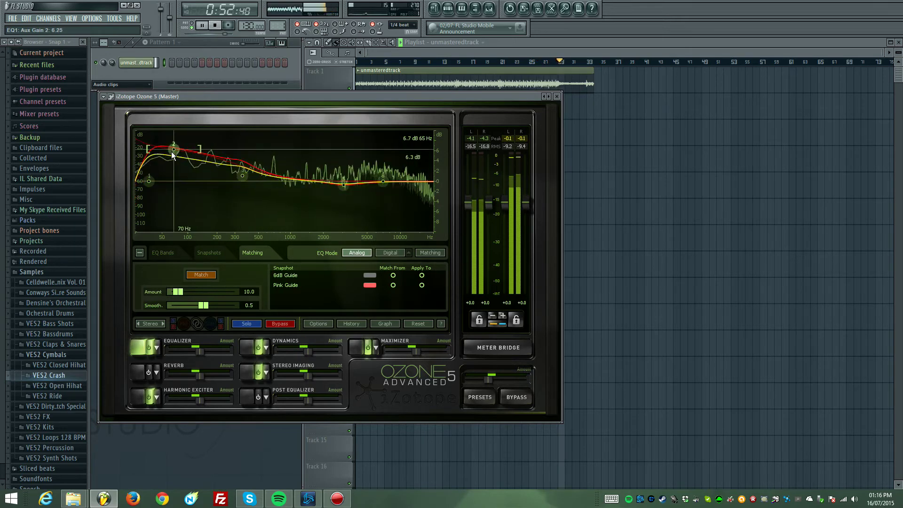
{"action": "left_click_drag", "start_coordinate": [173, 155], "coordinate": [197, 174]}
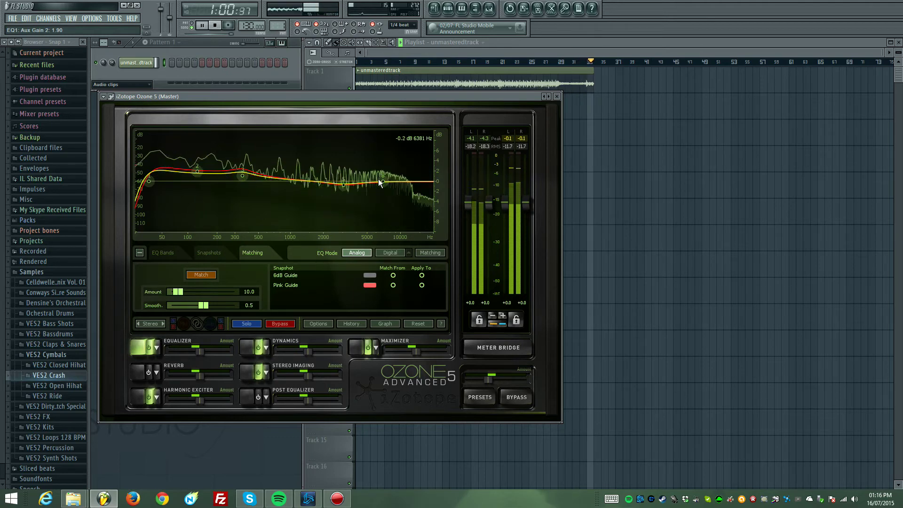
{"action": "left_click_drag", "start_coordinate": [380, 183], "coordinate": [380, 180]}
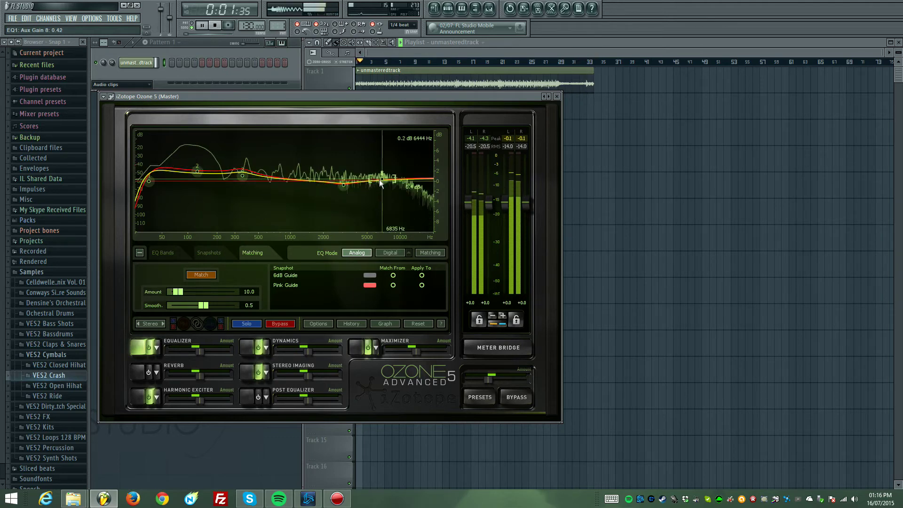
Step: Set the high band to a slight cut near 7.7 kHz, then close Ozone and stop playback
{"action": "left_click", "coordinate": [437, 62]}
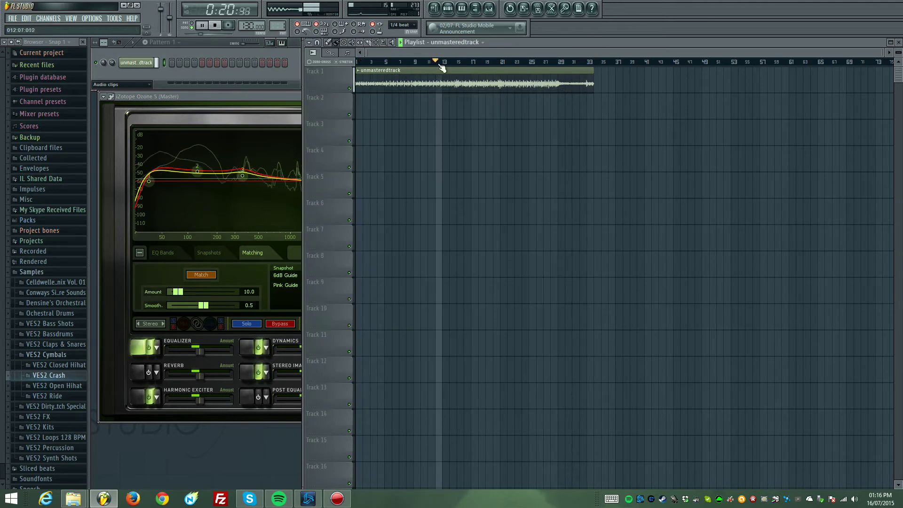
{"action": "left_click", "coordinate": [260, 99]}
{"action": "left_click_drag", "start_coordinate": [381, 181], "coordinate": [389, 186]}
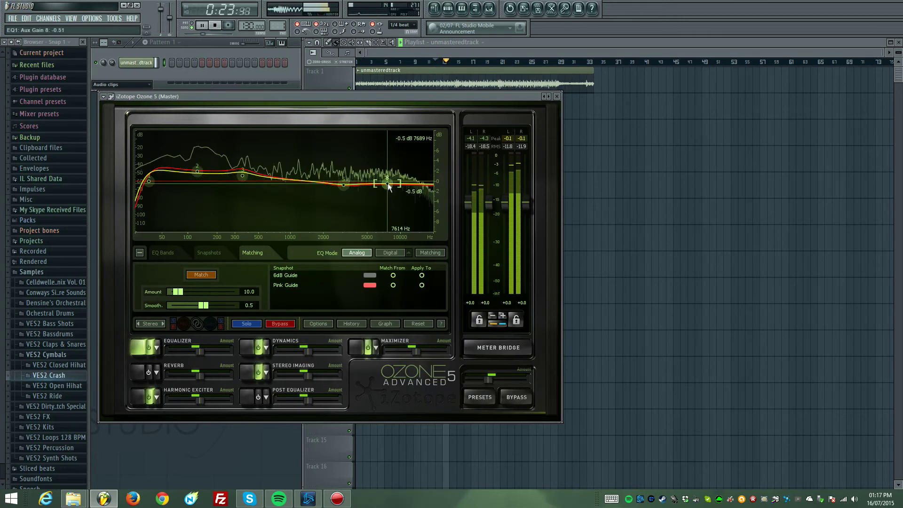
{"action": "left_click", "coordinate": [557, 96]}
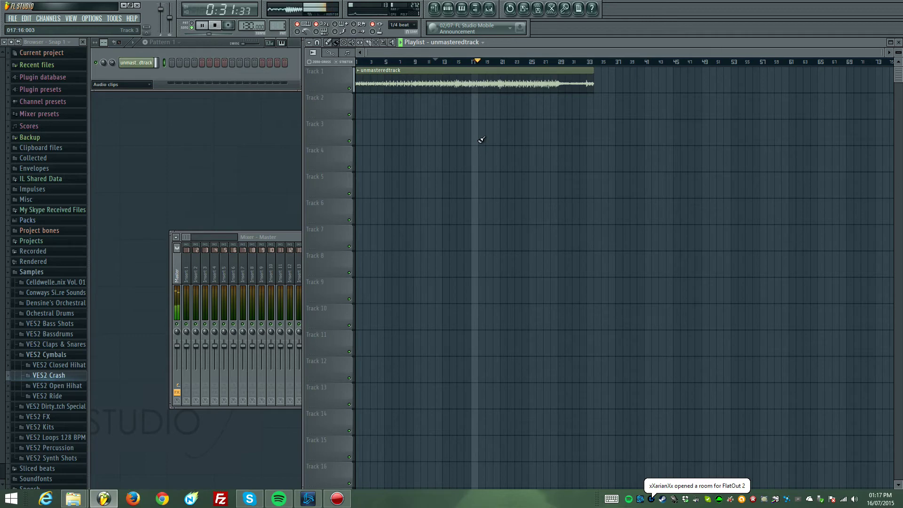
{"action": "key", "text": "space"}
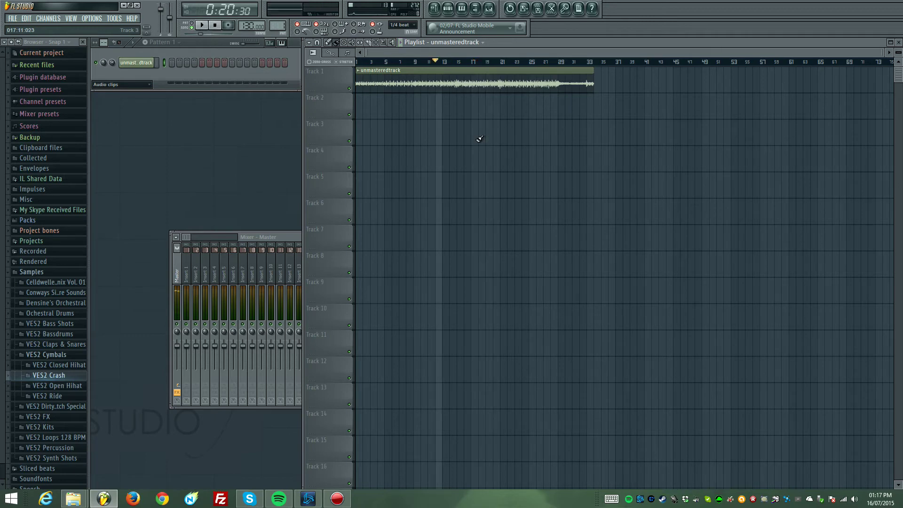
Step: Export the mastered song as the MP3 Masteredspacetrack in the Music folder and render it
{"action": "left_click", "coordinate": [12, 18]}
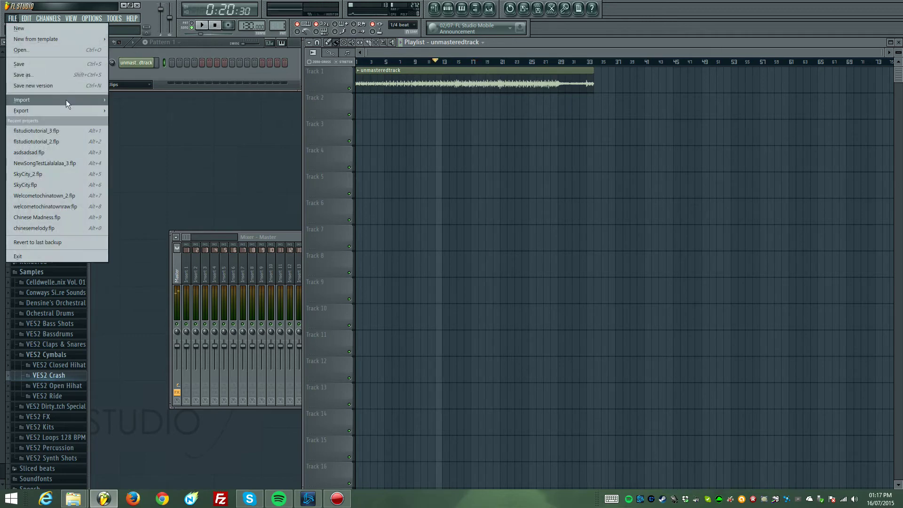
{"action": "mouse_move", "coordinate": [66, 110]}
{"action": "left_click", "coordinate": [141, 133]}
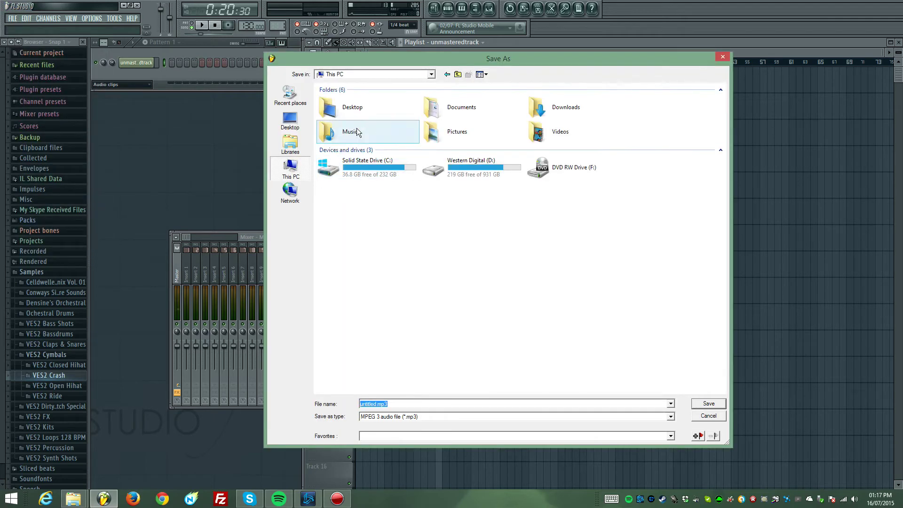
{"action": "double_click", "coordinate": [358, 132]}
{"action": "double_click", "coordinate": [420, 407]}
{"action": "type", "text": "M"}
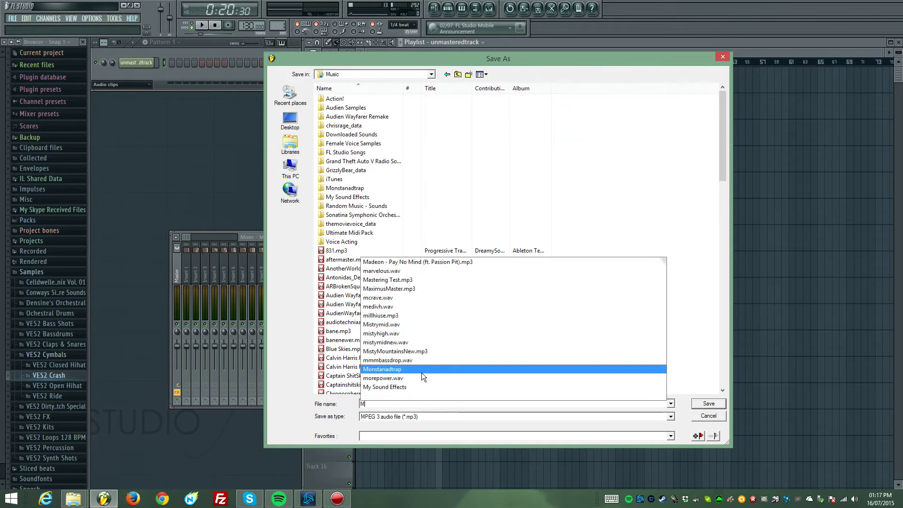
{"action": "type", "text": "asteredspacet"}
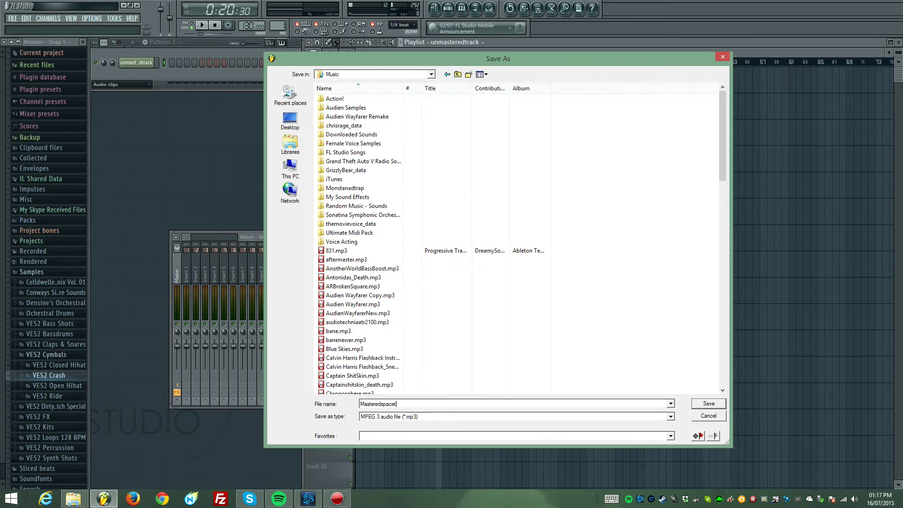
{"action": "type", "text": "ctrack"}
{"action": "key", "text": "Return"}
{"action": "left_click", "coordinate": [501, 324]}
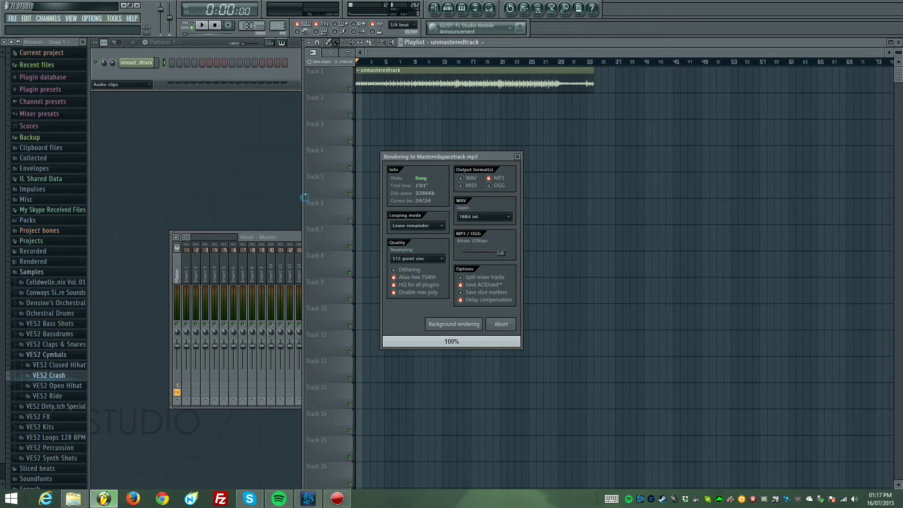
Step: Discard the changes to untitled.flp and cancel the first Open Project dialog
{"action": "left_click", "coordinate": [13, 18]}
{"action": "left_click", "coordinate": [24, 52]}
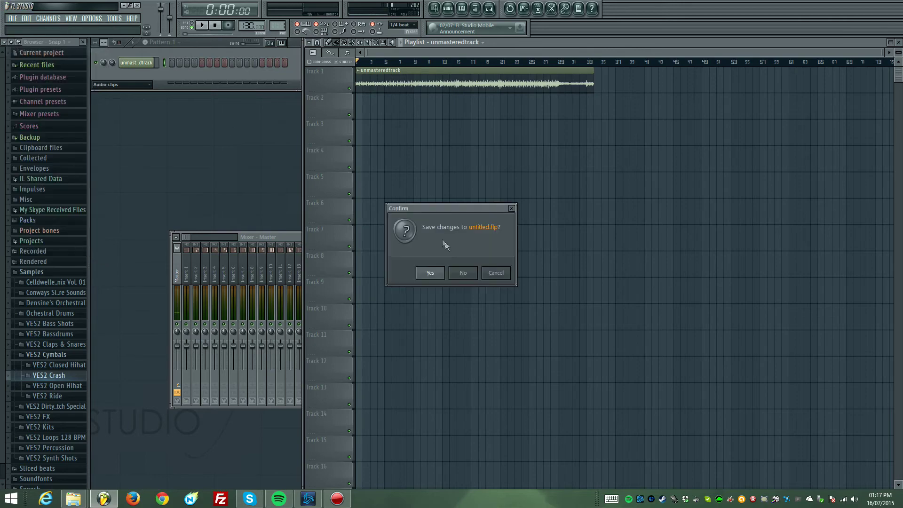
{"action": "left_click", "coordinate": [474, 275]}
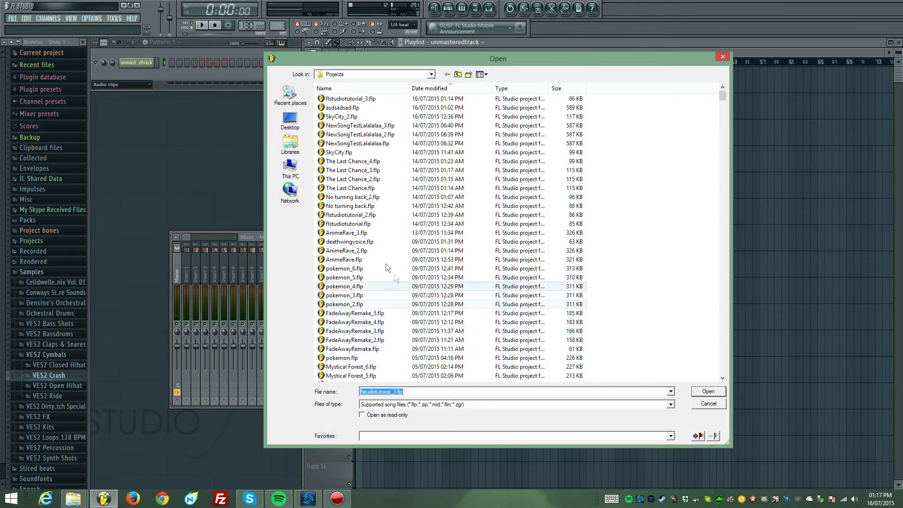
{"action": "left_click", "coordinate": [709, 403]}
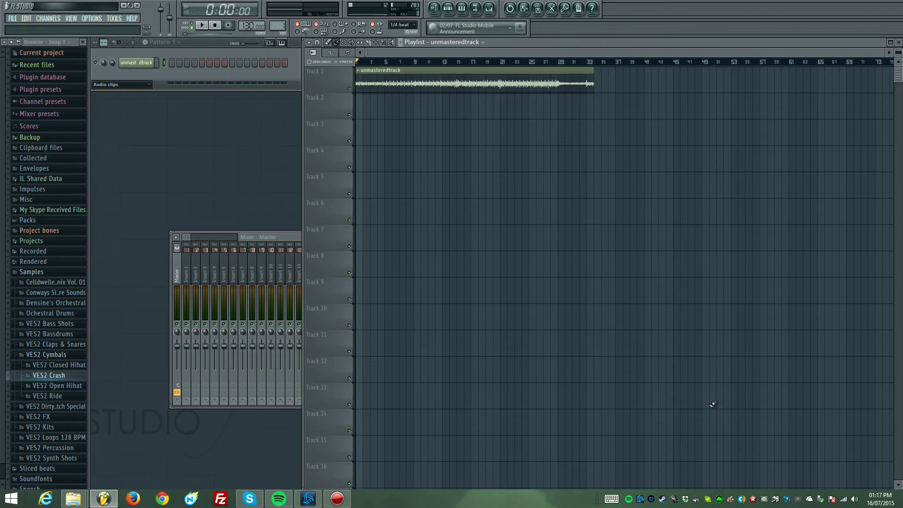
Step: Open the flstudiotutorial_2.flp project through File > Open
{"action": "left_click", "coordinate": [13, 19]}
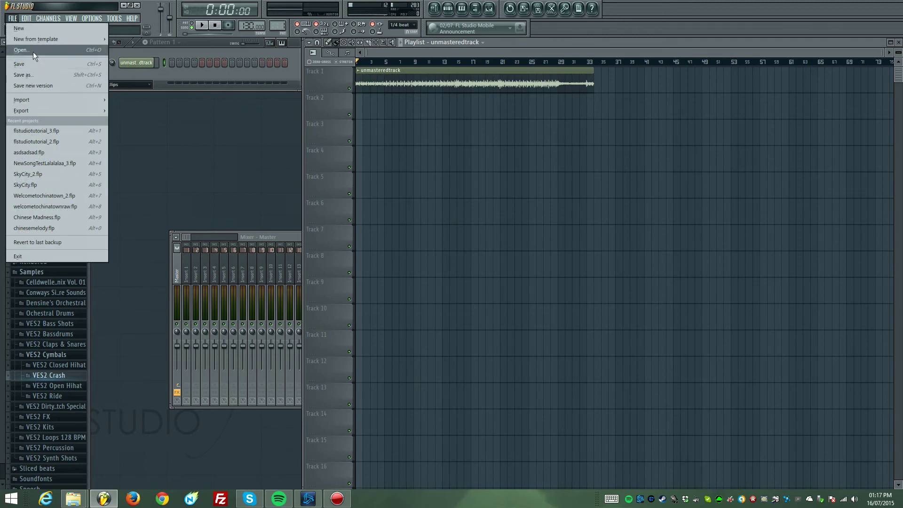
{"action": "left_click", "coordinate": [33, 52]}
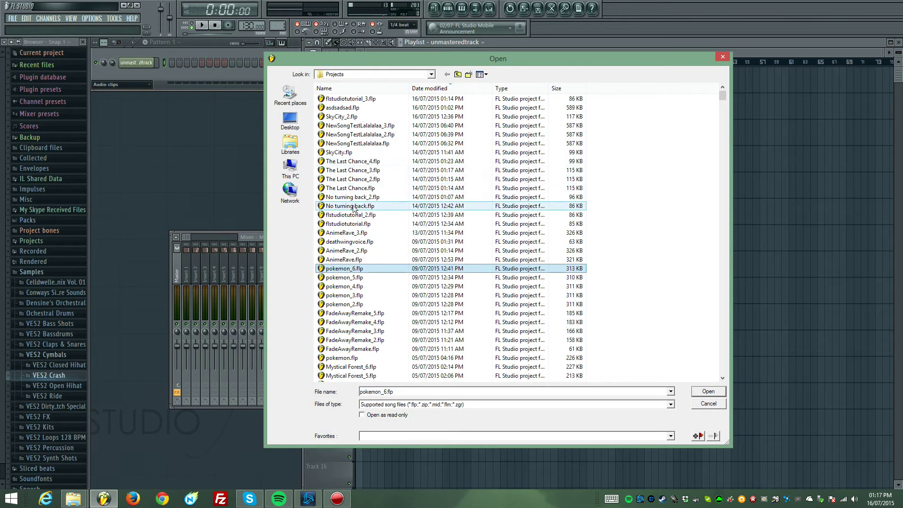
{"action": "left_click", "coordinate": [388, 214]}
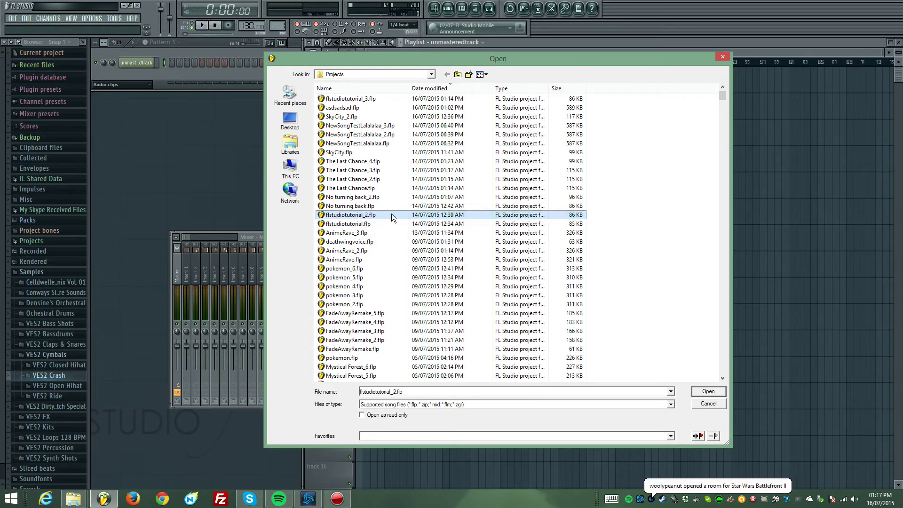
{"action": "double_click", "coordinate": [391, 215]}
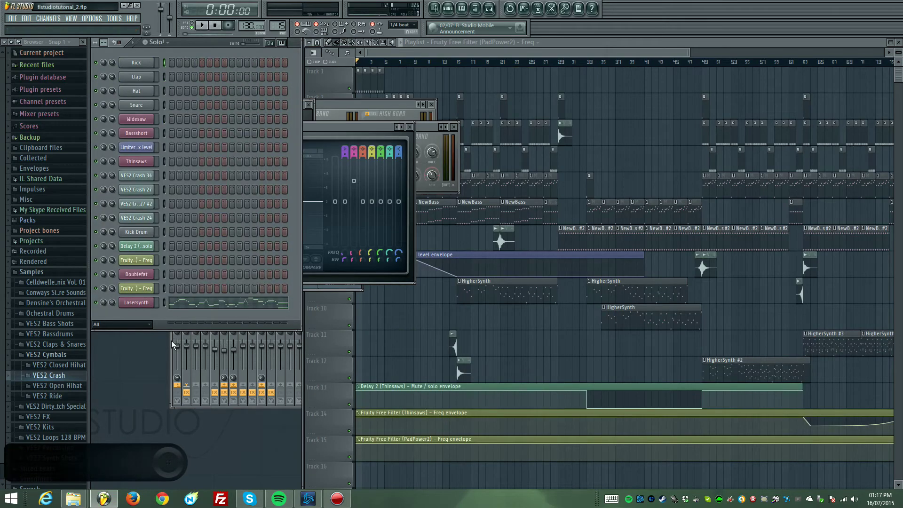
Step: Play the song in the playlist and select bars 1 to 37 for export
{"action": "left_click", "coordinate": [375, 54]}
{"action": "key", "text": "space"}
{"action": "key", "text": "space"}
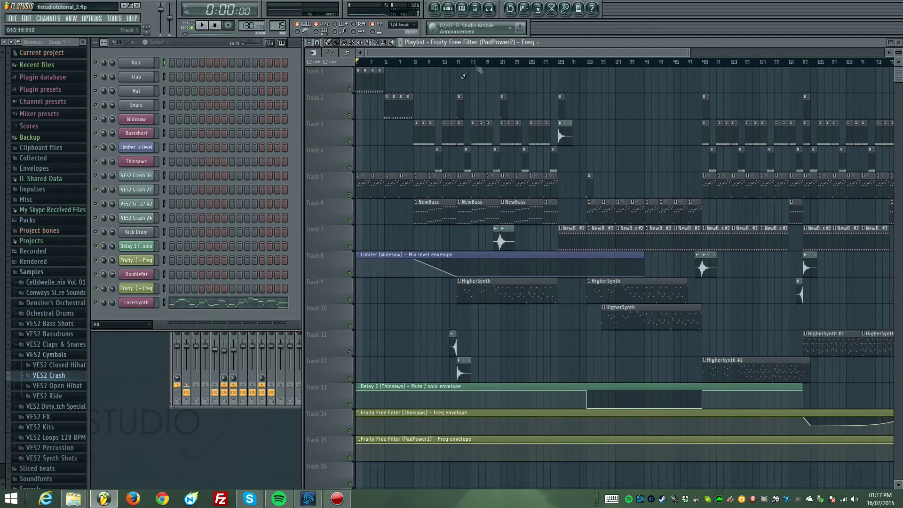
{"action": "left_click_drag", "start_coordinate": [613, 63], "coordinate": [351, 63]}
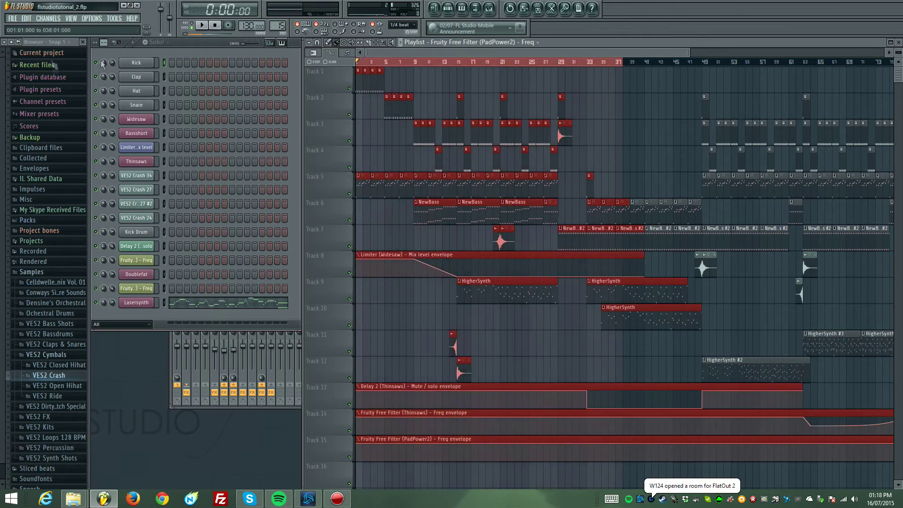
Step: Export the selection as Unmasteredspacetrack.mp3 in the Music folder and render it
{"action": "left_click", "coordinate": [12, 19]}
{"action": "mouse_move", "coordinate": [76, 110]}
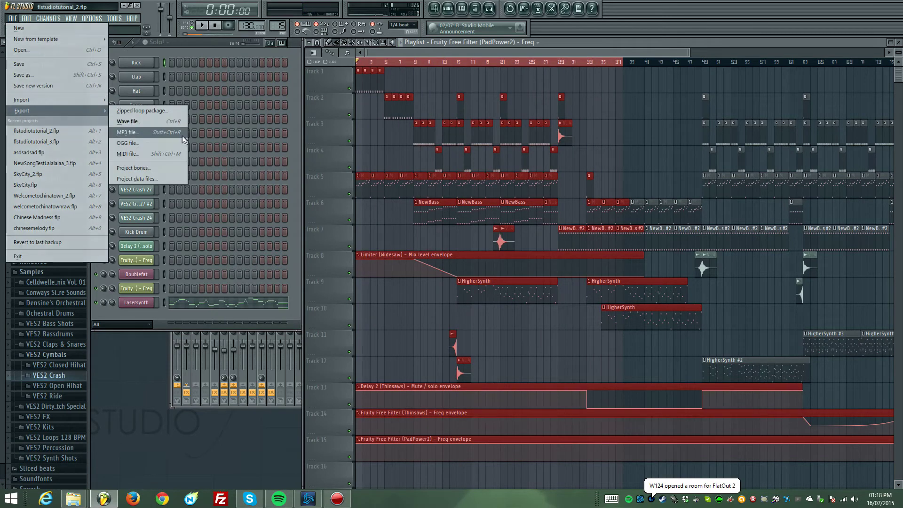
{"action": "left_click", "coordinate": [170, 133]}
{"action": "left_click", "coordinate": [288, 166]}
{"action": "double_click", "coordinate": [366, 138]}
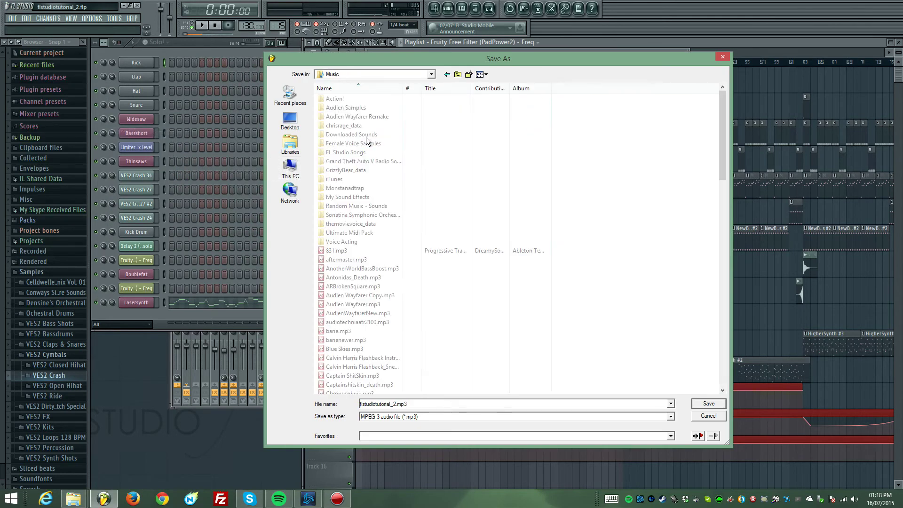
{"action": "double_click", "coordinate": [417, 401]}
{"action": "type", "text": "Un"}
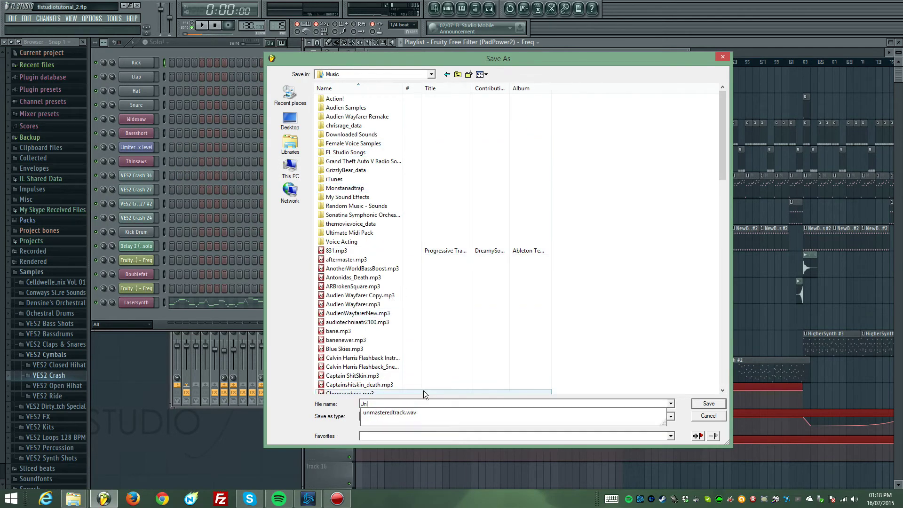
{"action": "type", "text": "masteredspacetrack"}
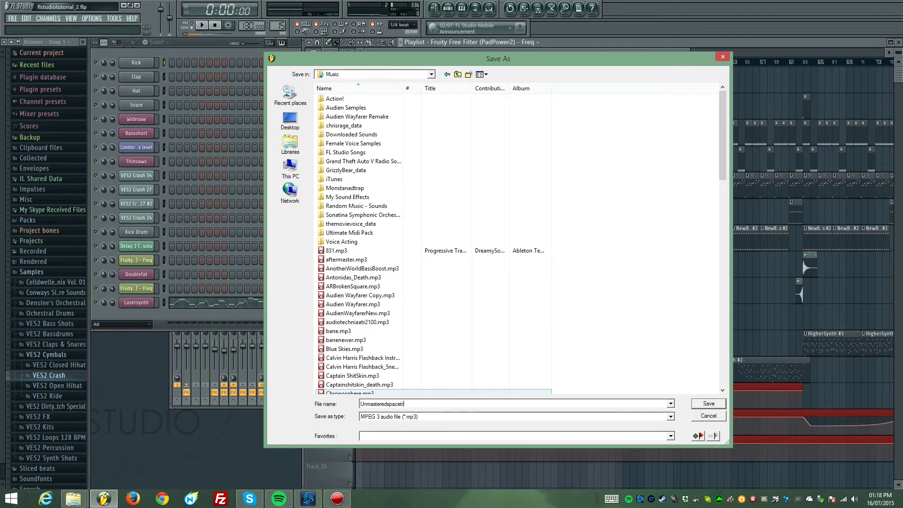
{"action": "key", "text": "Return"}
{"action": "left_click", "coordinate": [501, 324]}
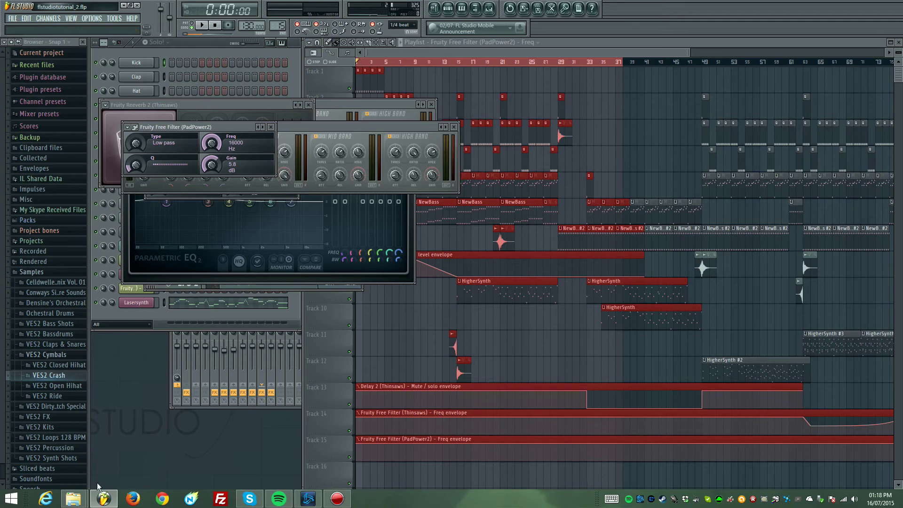
Step: Open Masteredspacetrack.mp3 and Unmasteredspacetrack.mp3 together in foobar2000 from the Music folder
{"action": "mouse_move", "coordinate": [78, 497]}
{"action": "left_click", "coordinate": [108, 441]}
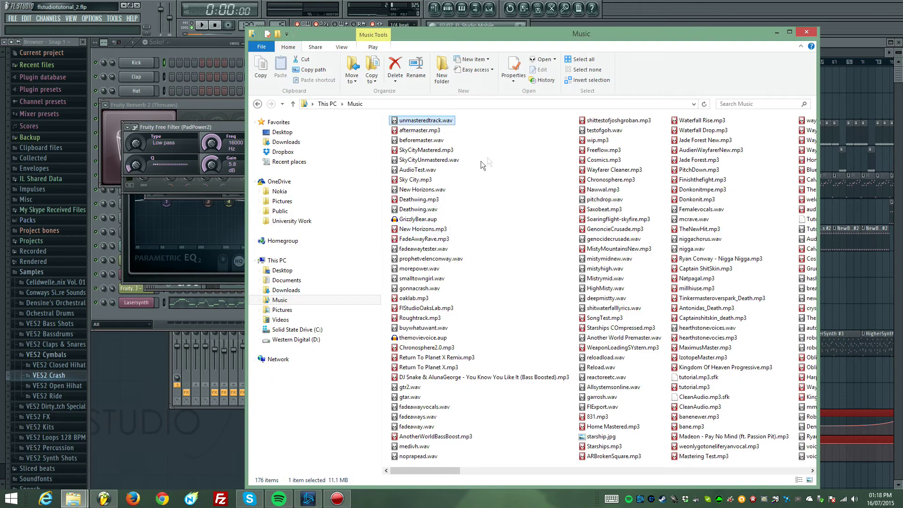
{"action": "left_click", "coordinate": [429, 130]}
{"action": "left_click", "coordinate": [440, 120], "text": "shift"}
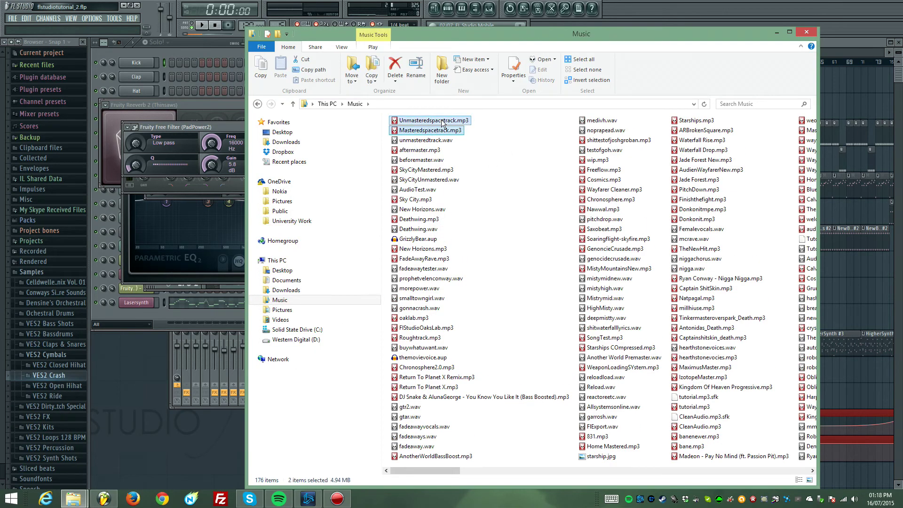
{"action": "right_click", "coordinate": [442, 121]}
{"action": "left_click", "coordinate": [493, 133]}
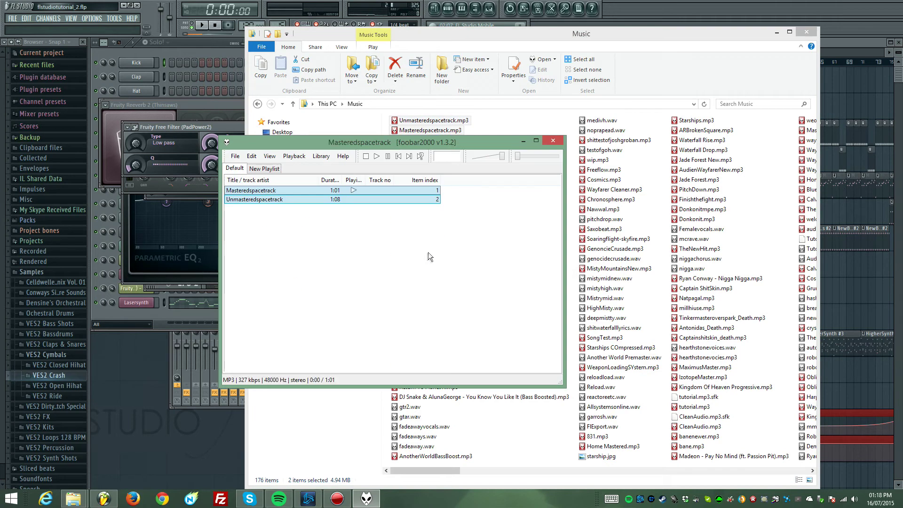
Step: Alternate playing the unmastered and mastered tracks, seeking to about 40%, 0:26 and 0:46
{"action": "left_click", "coordinate": [399, 257]}
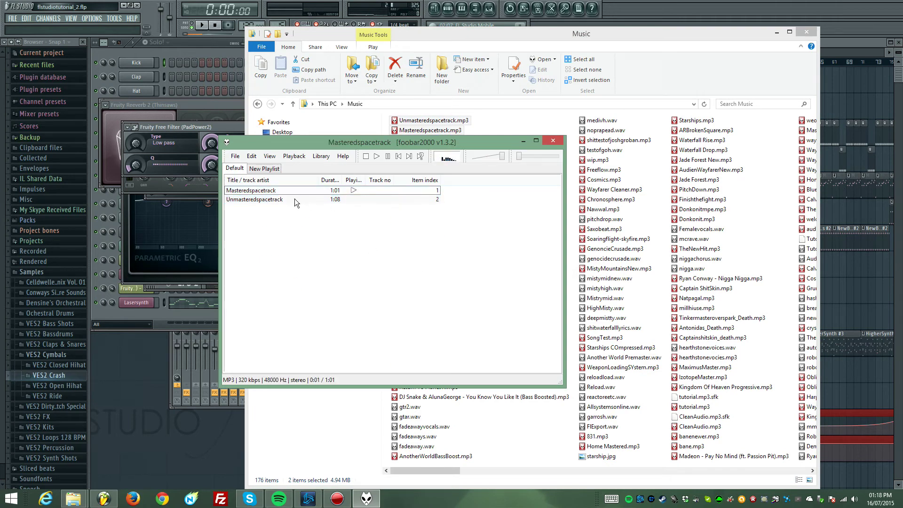
{"action": "double_click", "coordinate": [282, 200]}
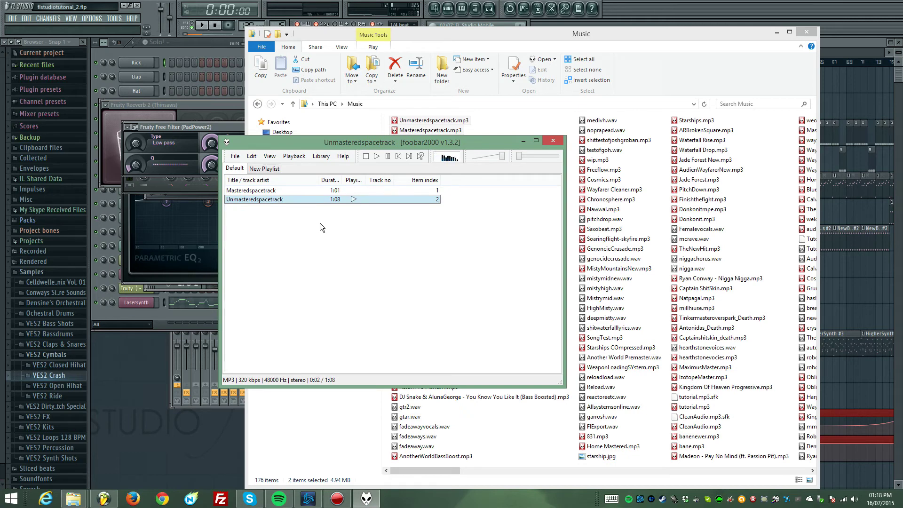
{"action": "double_click", "coordinate": [306, 191]}
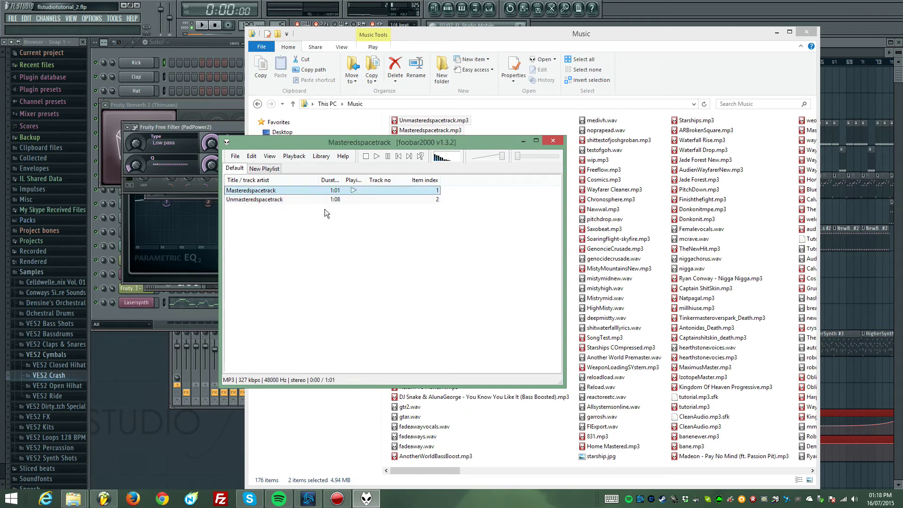
{"action": "left_click", "coordinate": [535, 156]}
{"action": "double_click", "coordinate": [339, 199]}
{"action": "left_click", "coordinate": [531, 157]}
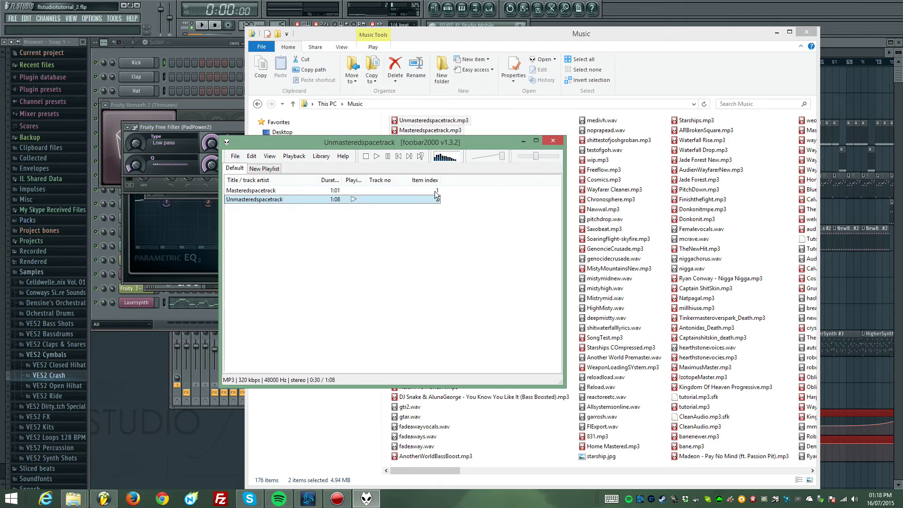
{"action": "left_click", "coordinate": [546, 156]}
Step: Keep switching between mastered and unmastered playback around 0:32–0:44, then close foobar2000
{"action": "double_click", "coordinate": [432, 190]}
{"action": "left_click", "coordinate": [544, 157]}
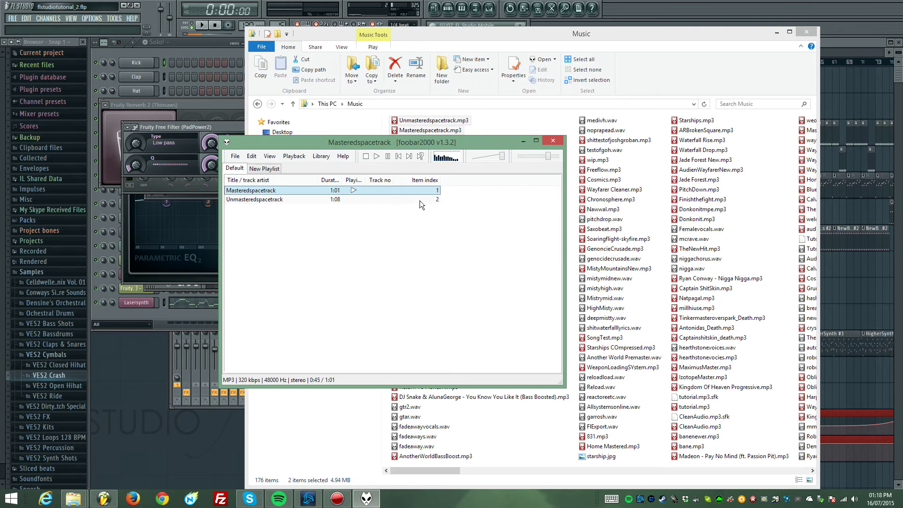
{"action": "double_click", "coordinate": [420, 199]}
{"action": "left_click", "coordinate": [545, 156]}
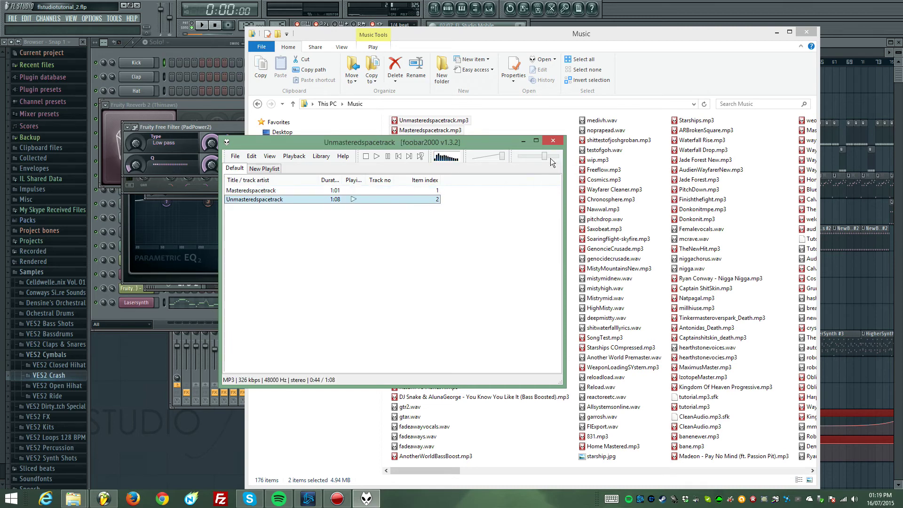
{"action": "double_click", "coordinate": [423, 190]}
{"action": "left_click", "coordinate": [539, 157]}
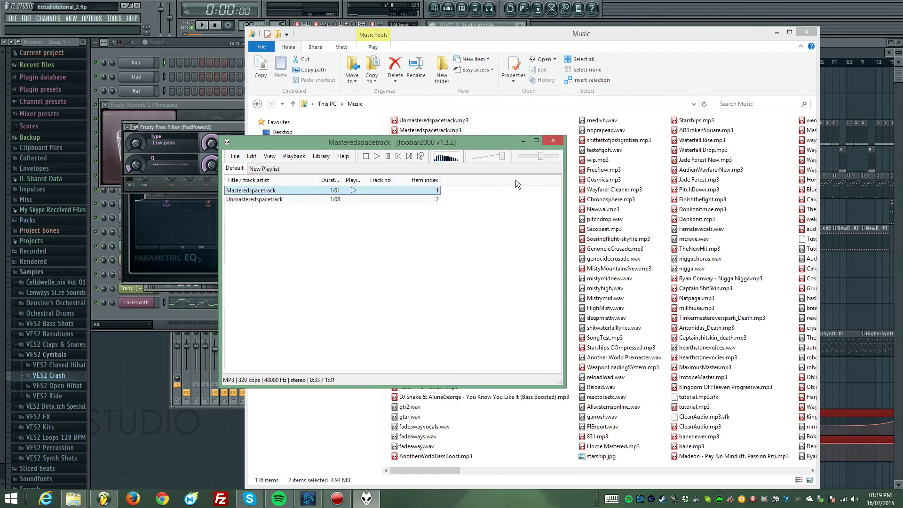
{"action": "double_click", "coordinate": [433, 201]}
{"action": "left_click", "coordinate": [541, 158]}
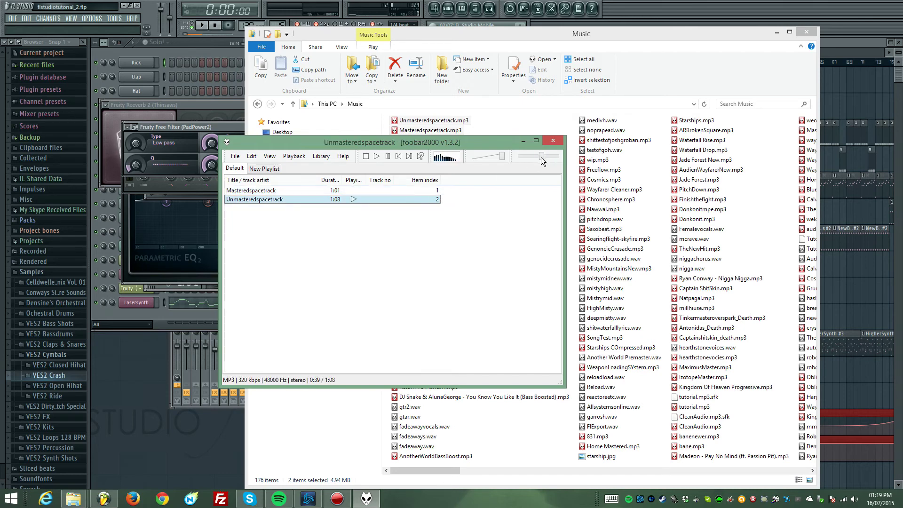
{"action": "left_click", "coordinate": [551, 141]}
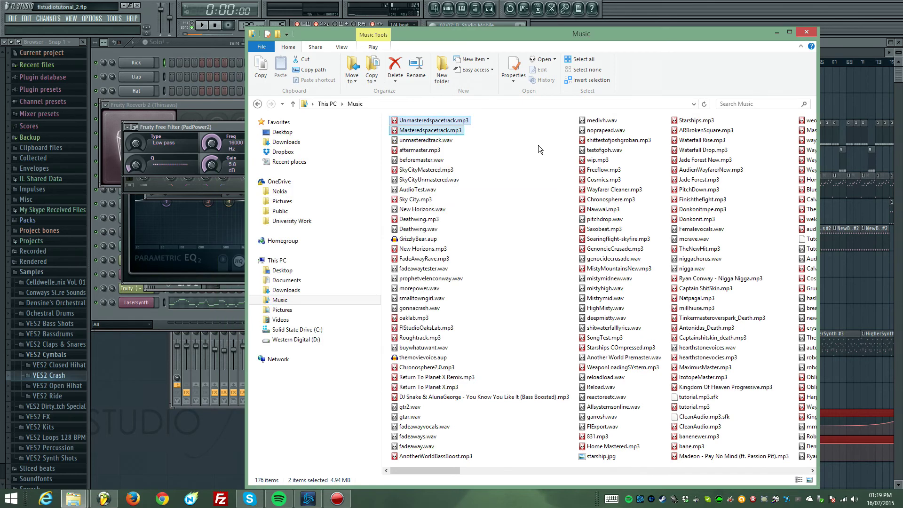
Step: Deselect the exported files and launch Audacity from the Start menu
{"action": "left_click", "coordinate": [504, 136]}
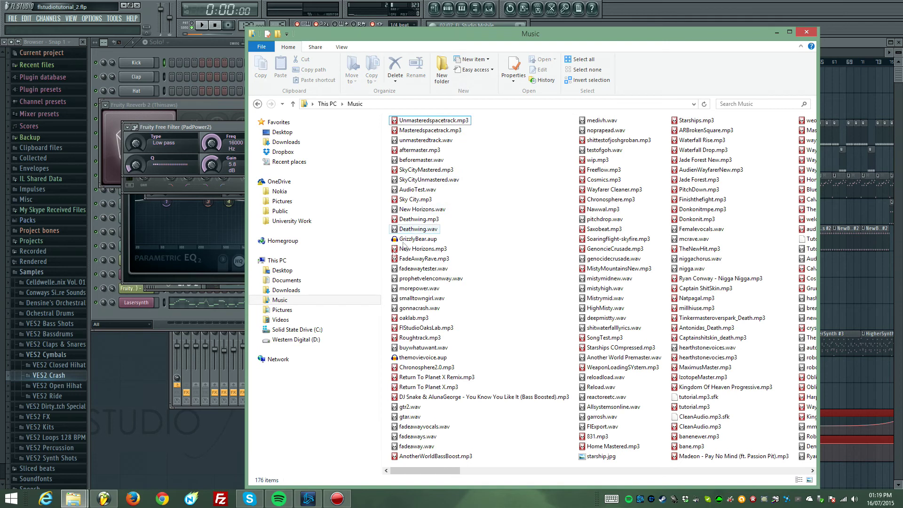
{"action": "key", "text": "super"}
{"action": "left_click", "coordinate": [57, 171]}
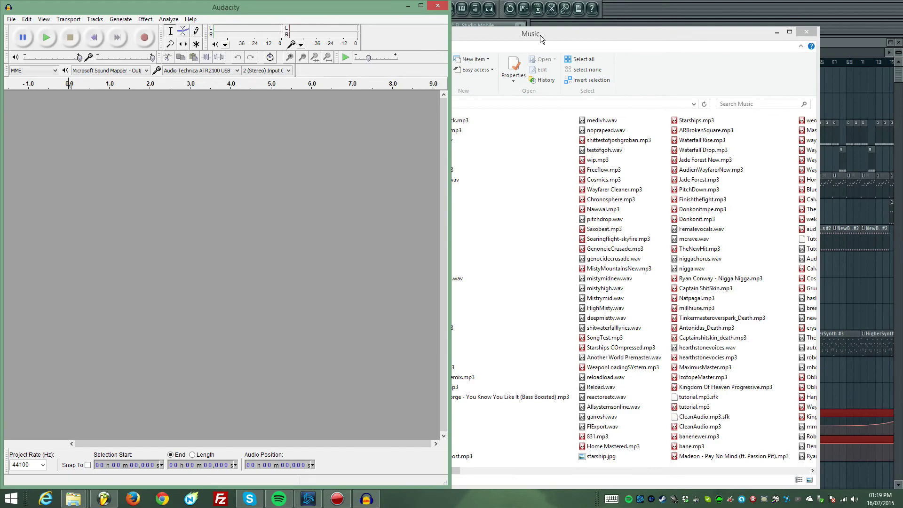
Step: Snap the Music folder to the right half, drag both MP3s into Audacity, and mark a time range
{"action": "left_click_drag", "start_coordinate": [540, 34], "coordinate": [587, 61]}
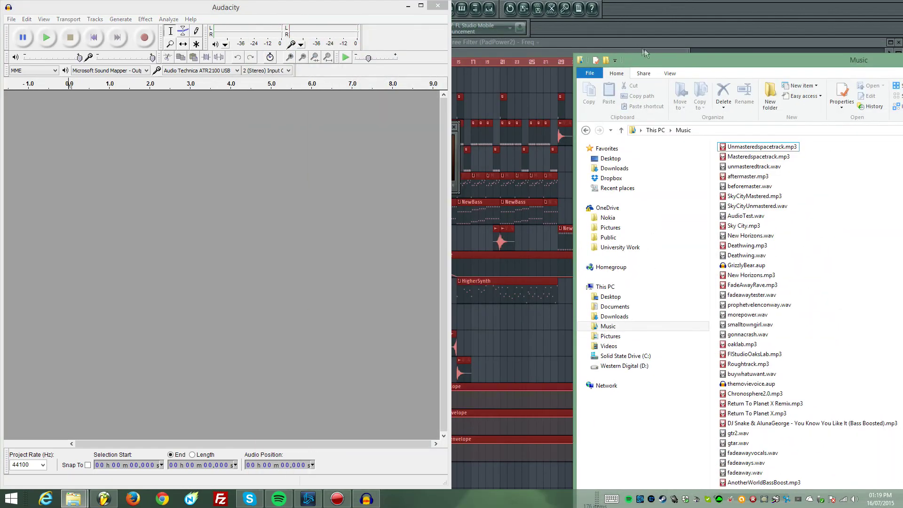
{"action": "left_click_drag", "start_coordinate": [645, 58], "coordinate": [902, 58]}
{"action": "left_click", "coordinate": [640, 94]}
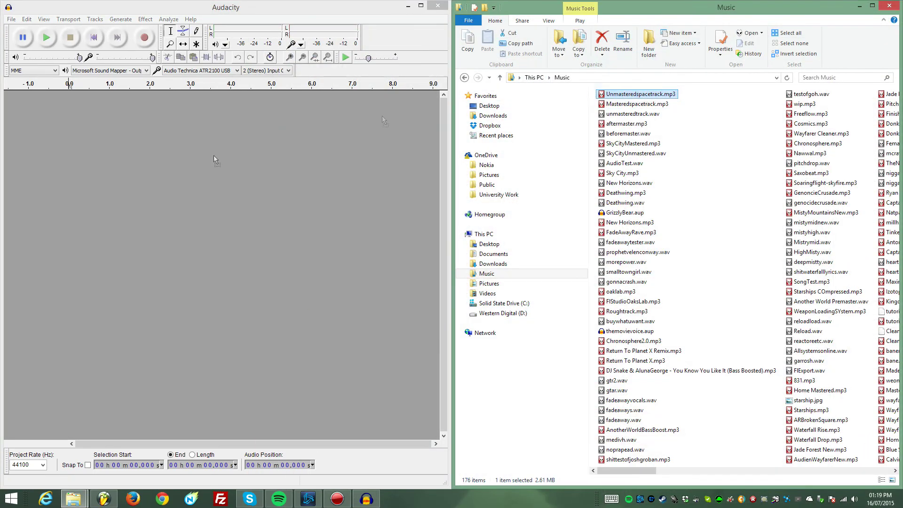
{"action": "left_click_drag", "start_coordinate": [637, 104], "coordinate": [279, 284]}
{"action": "left_click", "coordinate": [393, 261]}
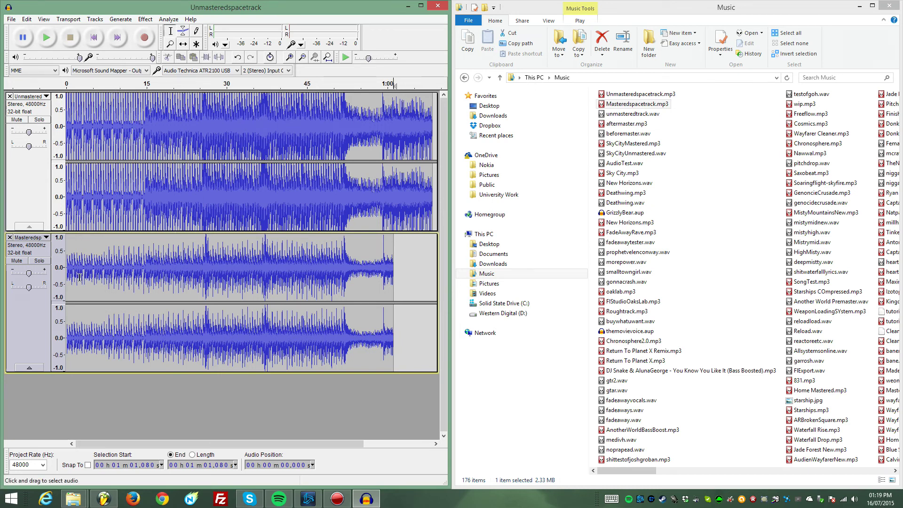
{"action": "left_click_drag", "start_coordinate": [80, 278], "coordinate": [301, 267]}
Step: Play from 37.734 s, toggling Solo to switch between the unmastered and mastered tracks
{"action": "left_click_drag", "start_coordinate": [408, 266], "coordinate": [96, 268]}
{"action": "left_click", "coordinate": [268, 268]}
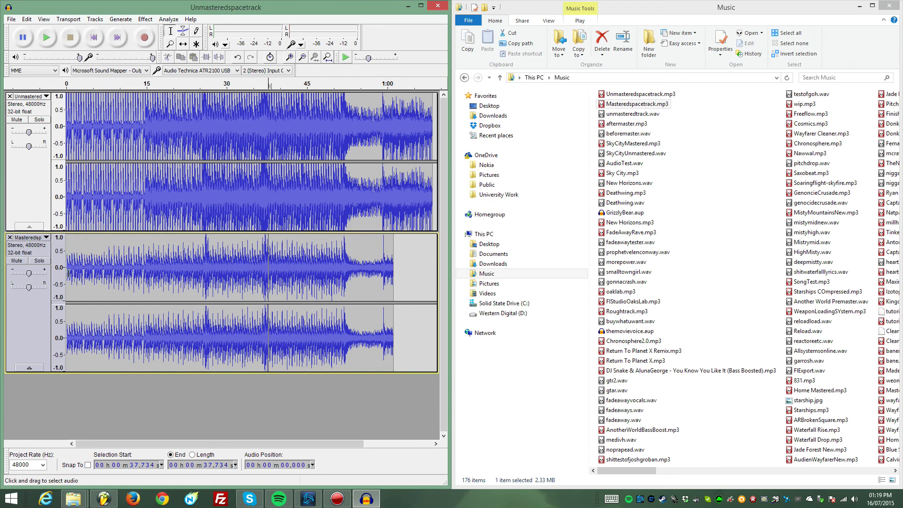
{"action": "left_click", "coordinate": [39, 120]}
{"action": "key", "text": "space"}
{"action": "left_click", "coordinate": [23, 261]}
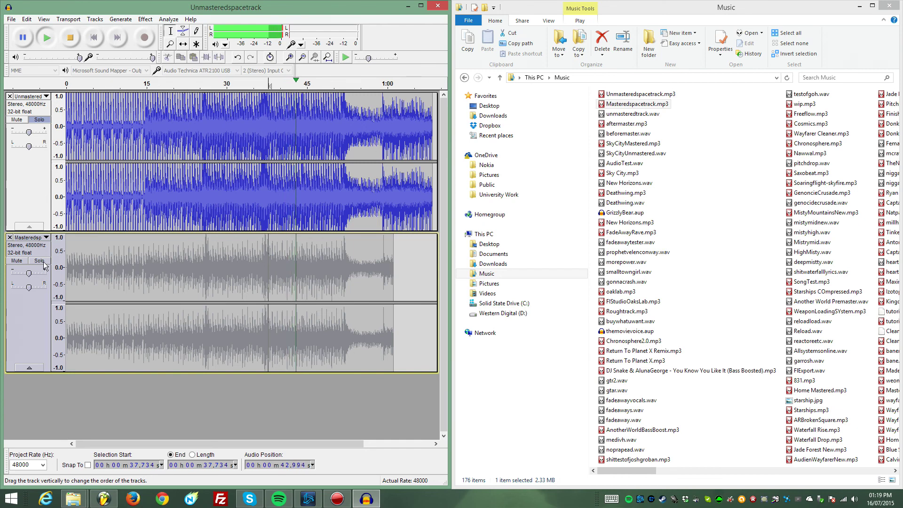
{"action": "left_click", "coordinate": [41, 261]}
{"action": "left_click", "coordinate": [41, 120]}
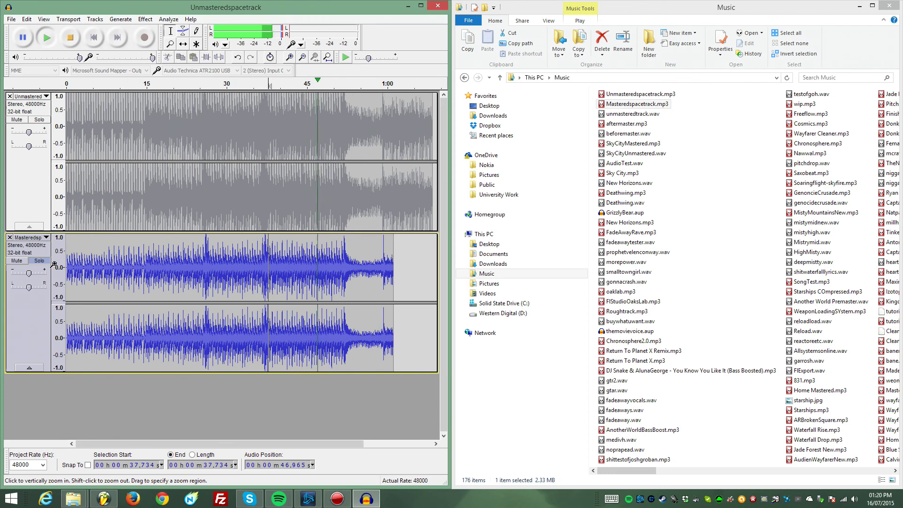
{"action": "left_click", "coordinate": [39, 120]}
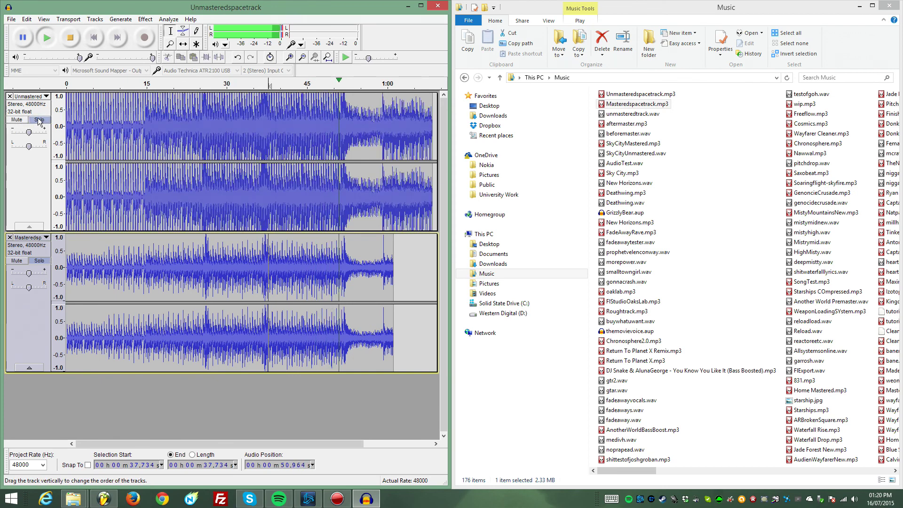
{"action": "left_click", "coordinate": [39, 120]}
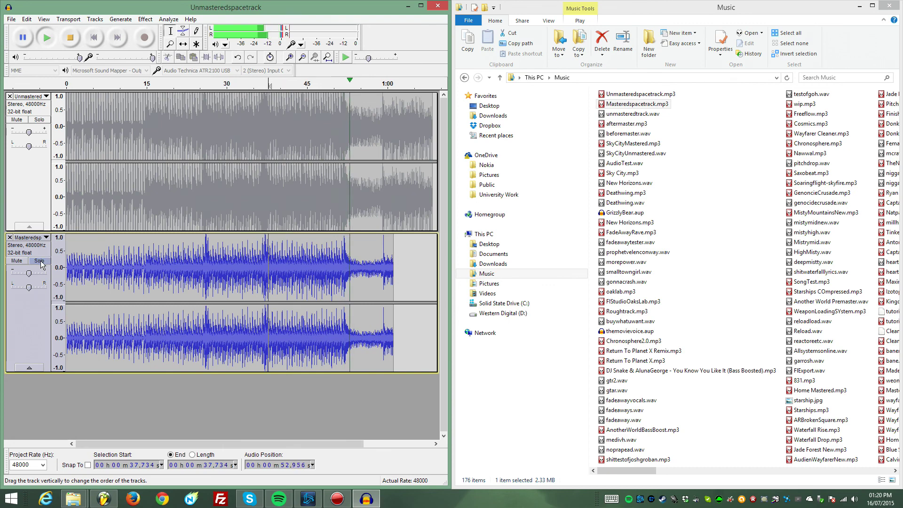
{"action": "left_click", "coordinate": [41, 262]}
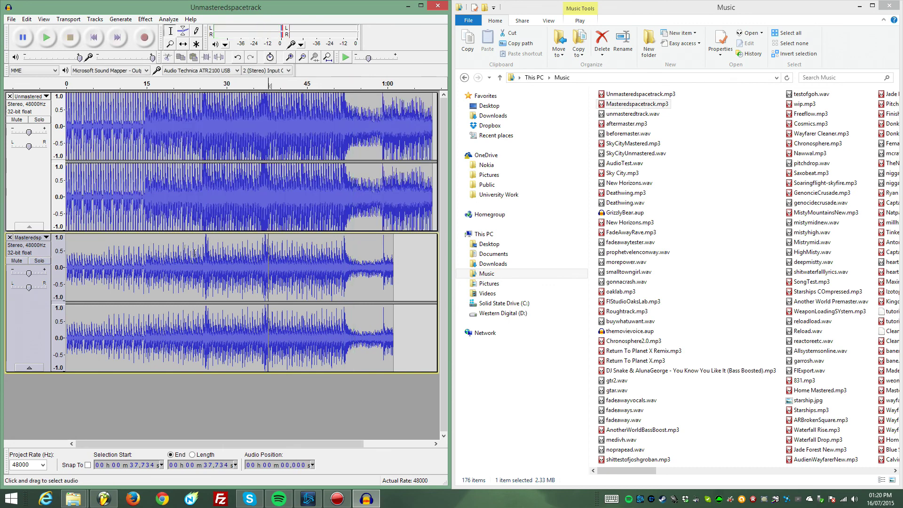
Step: Play from 51.687 s with only Masteredspacetrack soloed, then stop playback
{"action": "left_click", "coordinate": [343, 150]}
{"action": "key", "text": "space"}
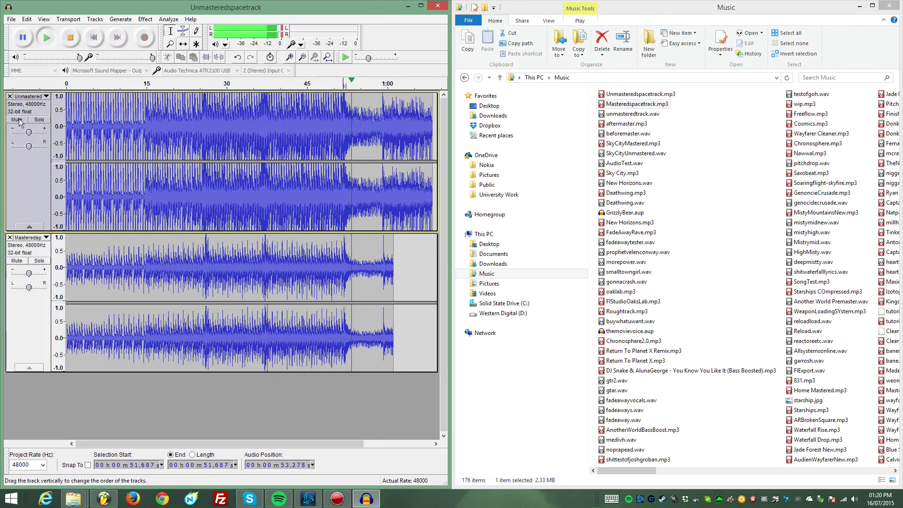
{"action": "left_click", "coordinate": [38, 262]}
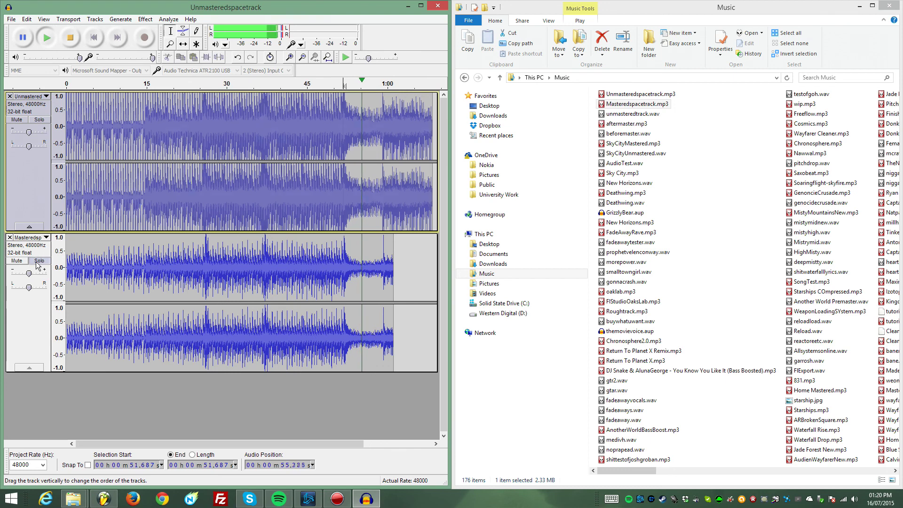
{"action": "key", "text": "space"}
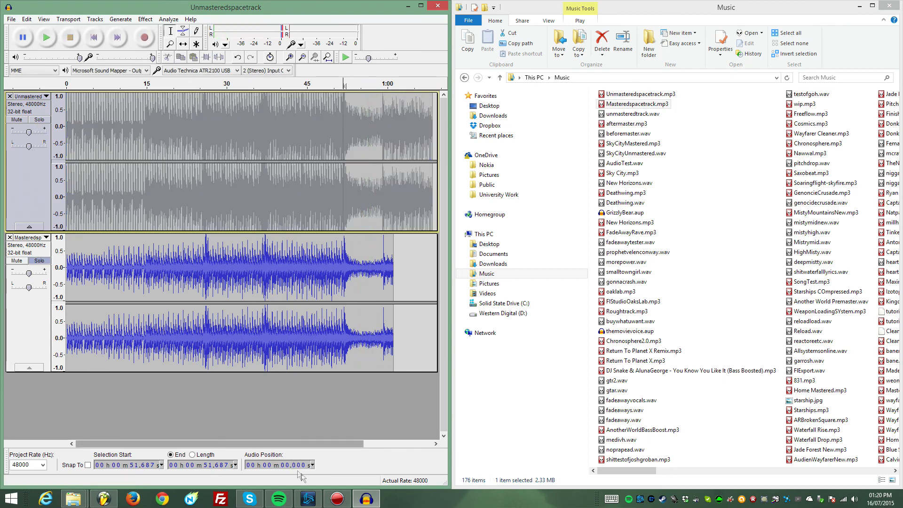
{"action": "left_click", "coordinate": [337, 498]}
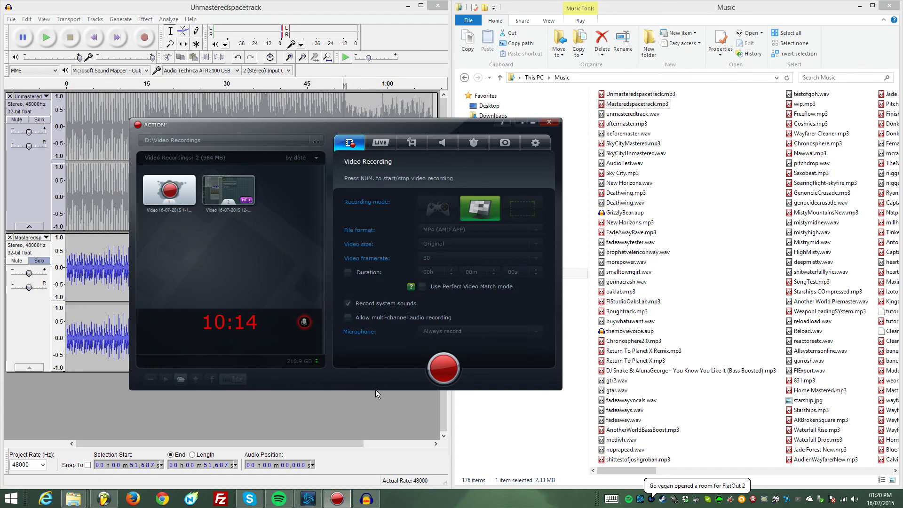